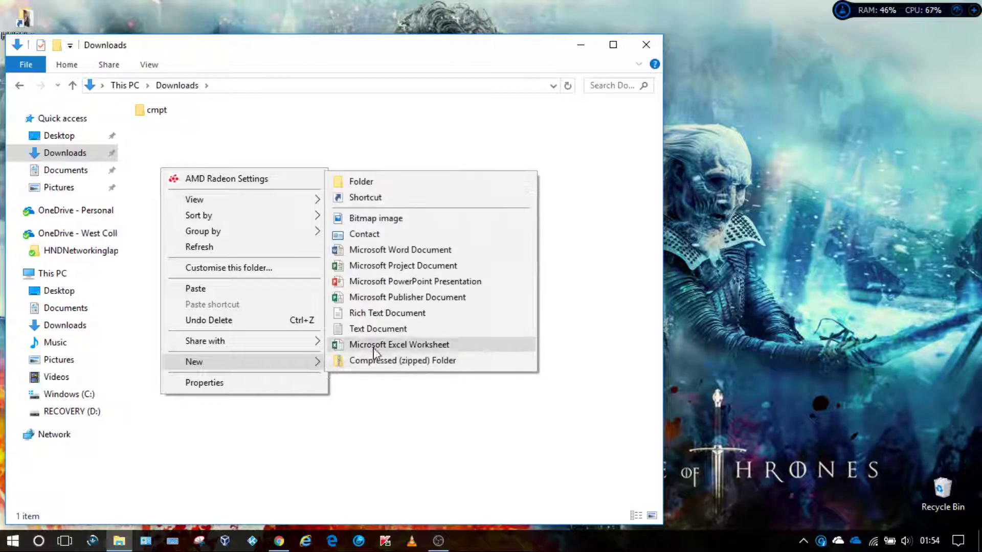
# Step: Create a new folder named Kodi in Downloads
pyautogui.click(397, 183)
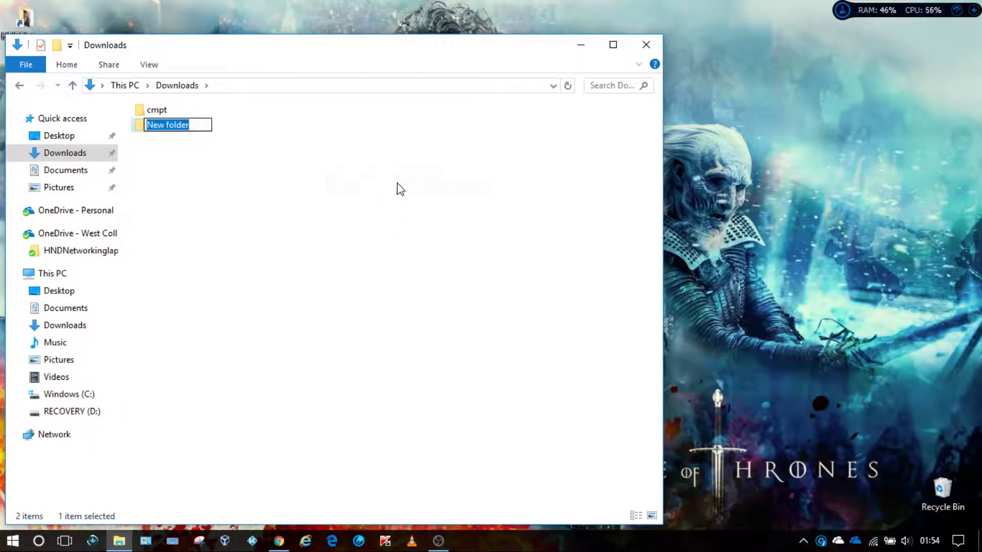
pyautogui.write('Kodi')
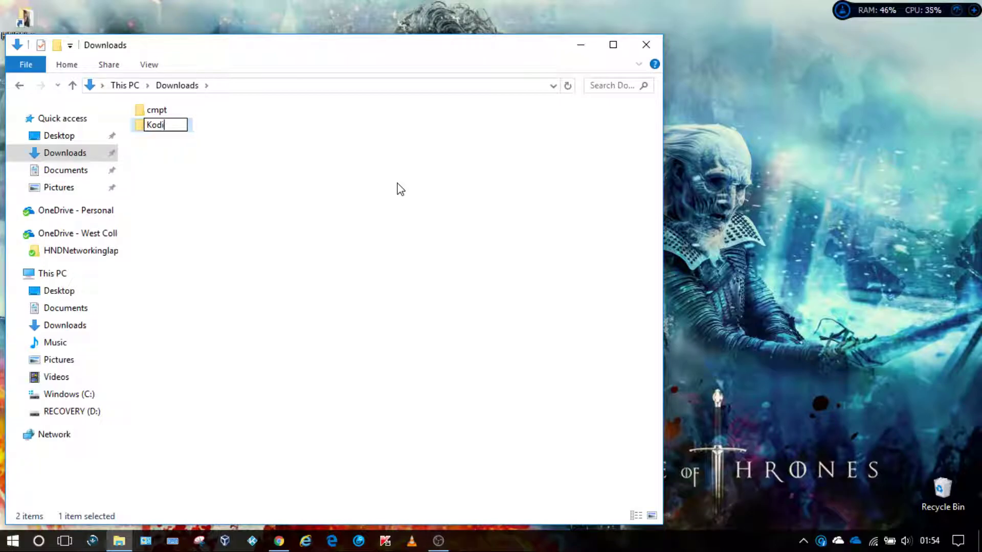
pyautogui.press('Return')
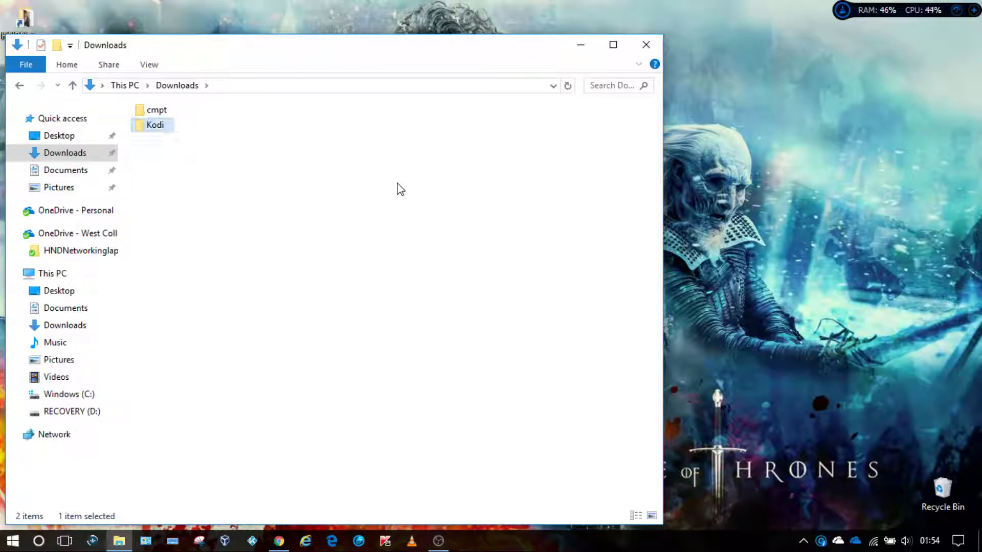
# Step: Create a new folder named Kodi in Documents and close the file window
pyautogui.click(72, 313)
pyautogui.rightClick(152, 241)
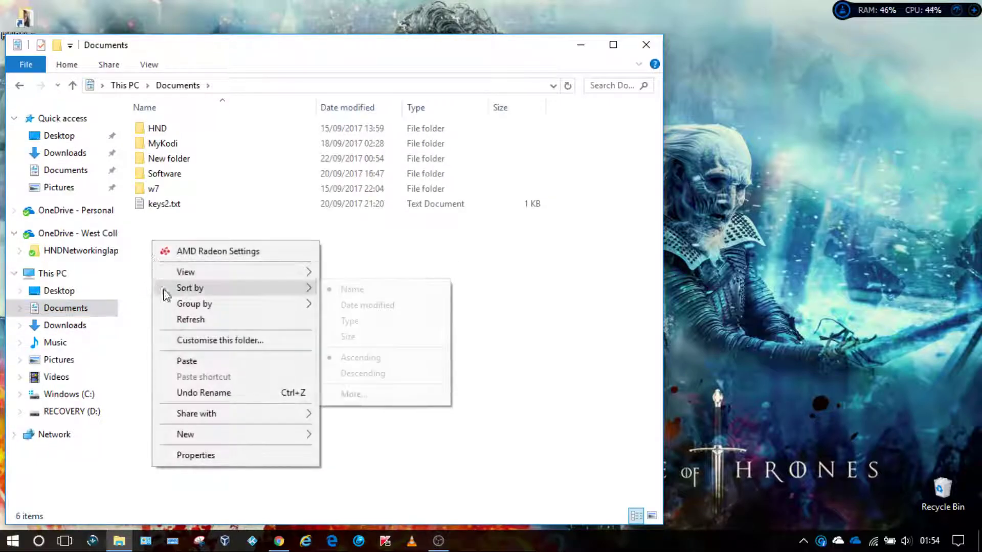
pyautogui.moveTo(185, 434)
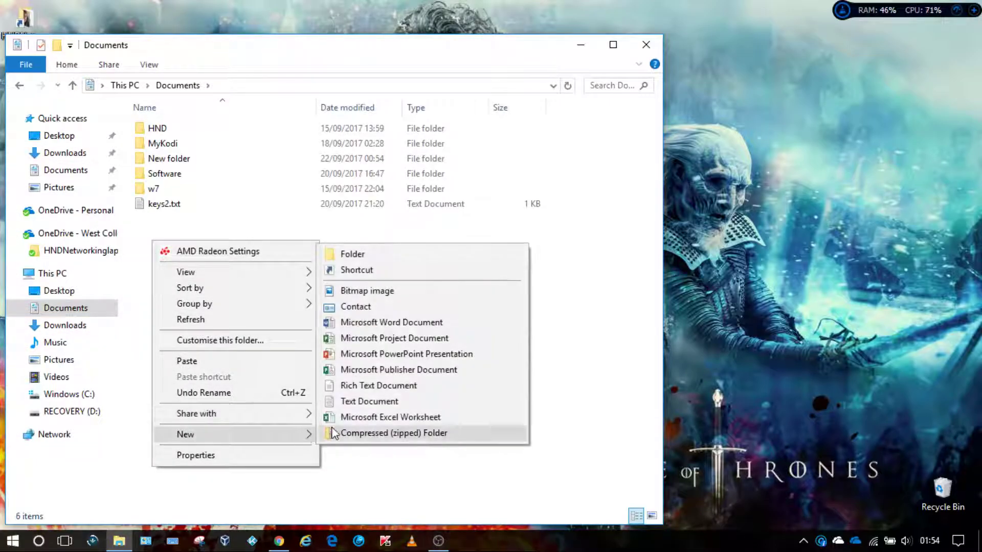
pyautogui.click(365, 255)
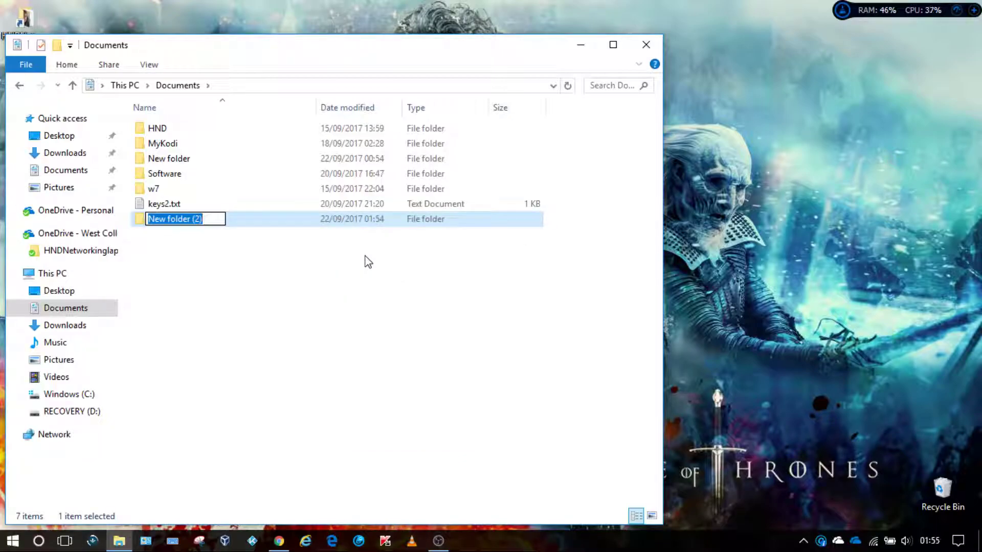
pyautogui.write('K')
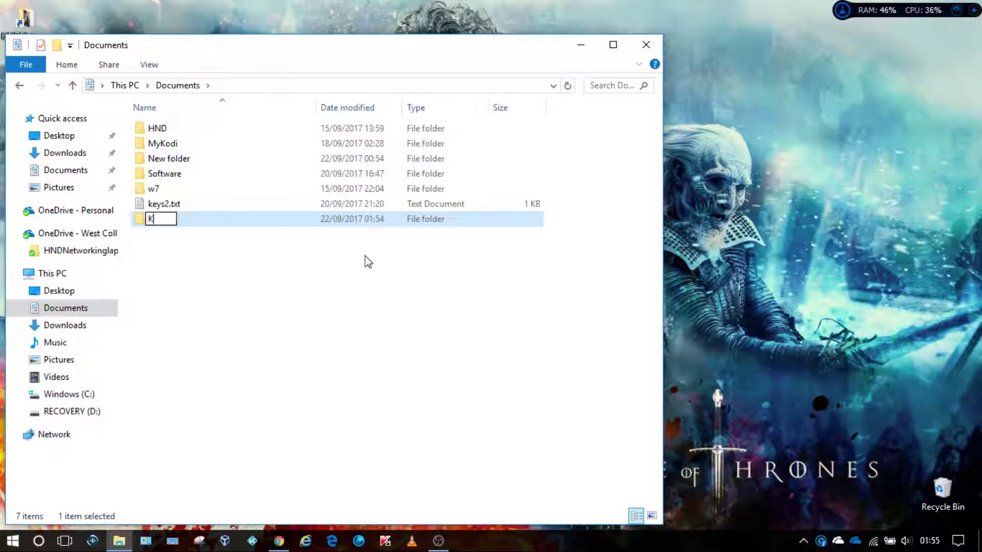
pyautogui.write('odi')
pyautogui.click(646, 44)
# Step: Switch to Chrome, search Google for "kodi" and open the official Kodi Downloads page
pyautogui.click(278, 541)
pyautogui.click(270, 279)
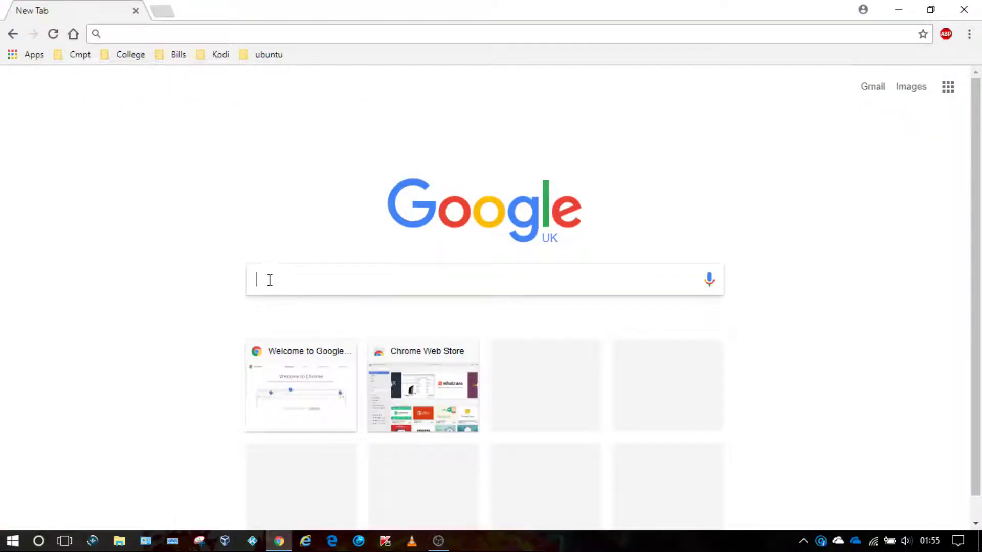
pyautogui.write('kodi')
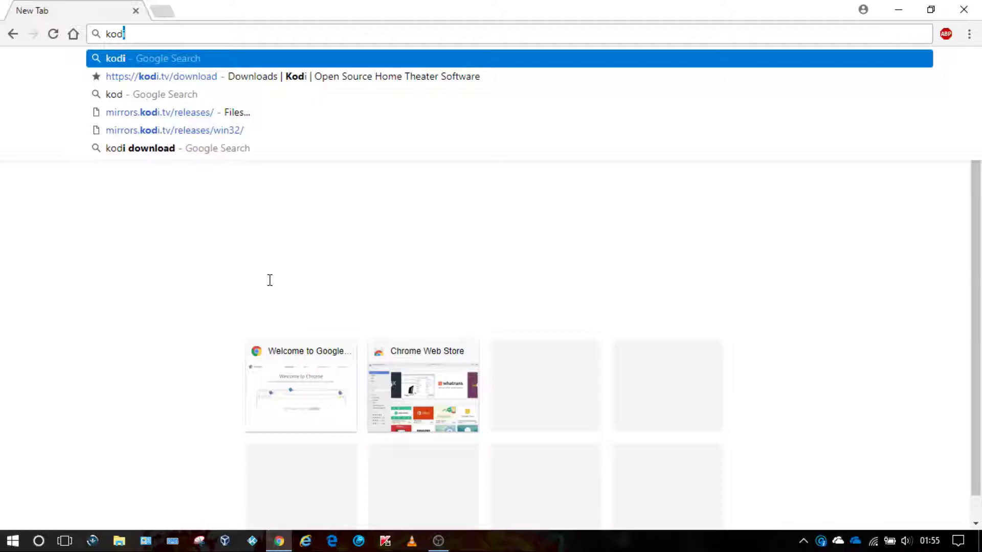
pyautogui.press('Return')
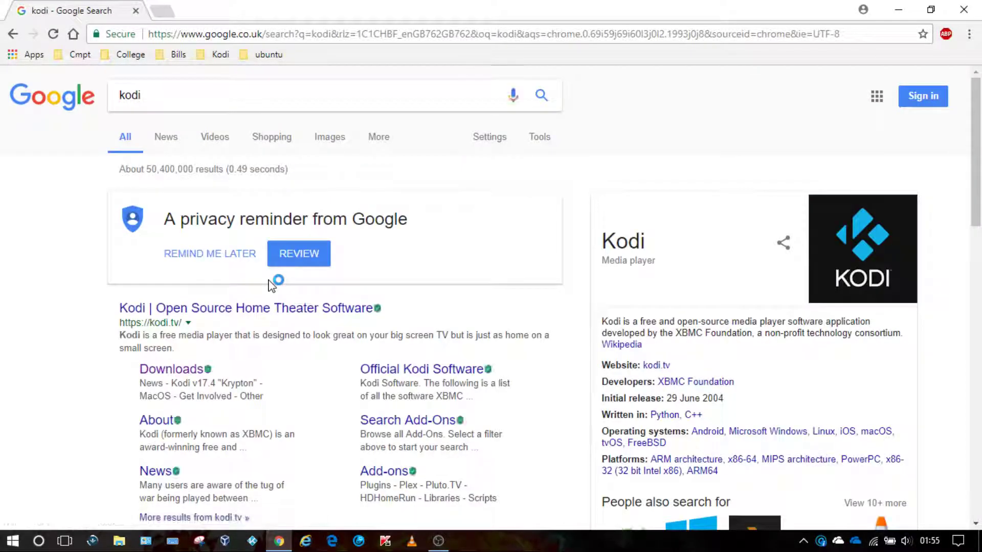
pyautogui.click(169, 375)
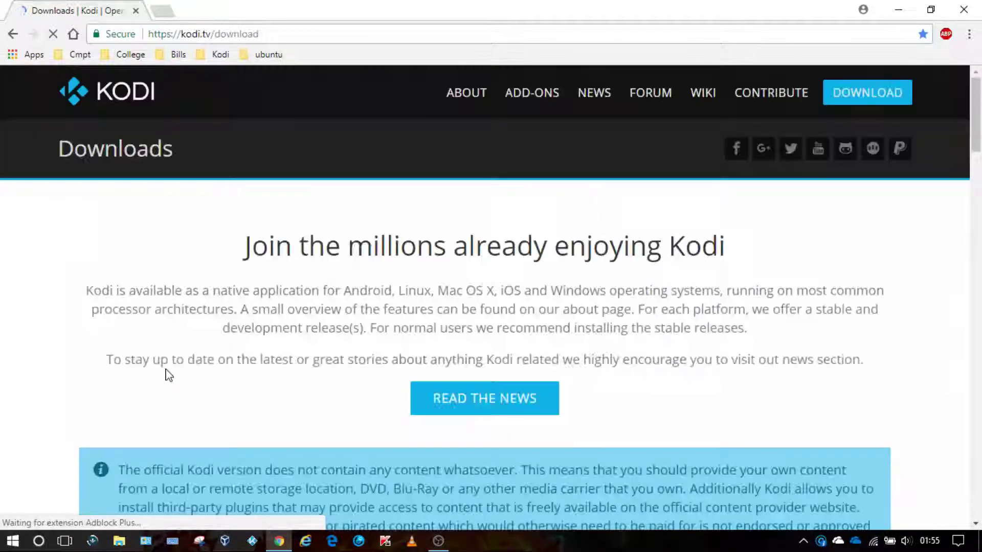
# Step: Download kodi-17.3-Krypton.exe from the win32 folder of Kodi's older releases and close the releases page
pyautogui.scroll(-18, 587, 282)
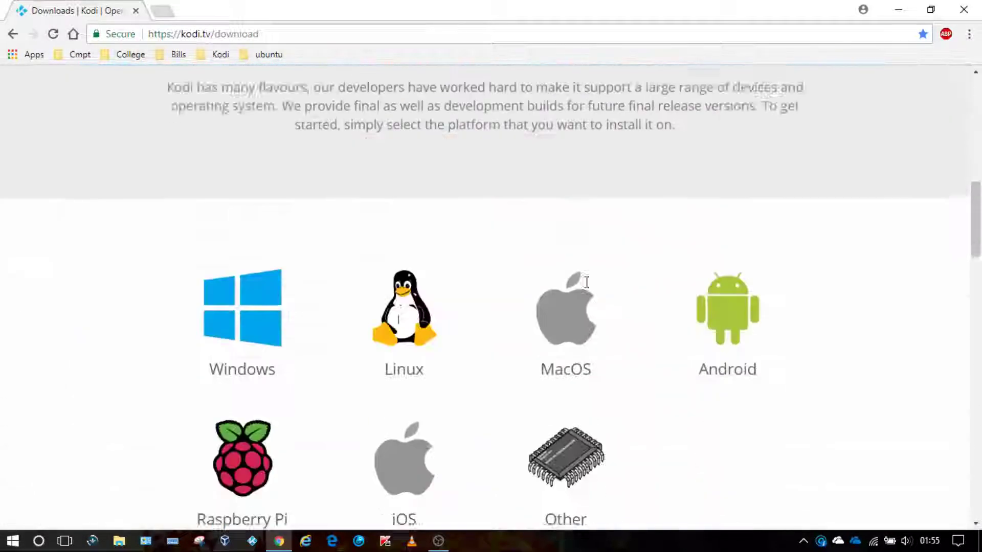
pyautogui.scroll(-10, 587, 282)
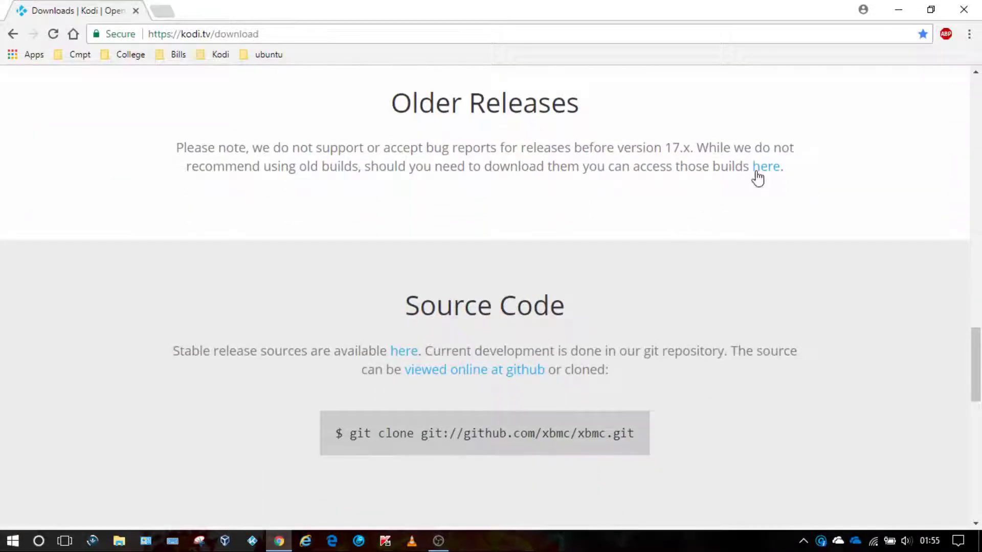
pyautogui.click(766, 167)
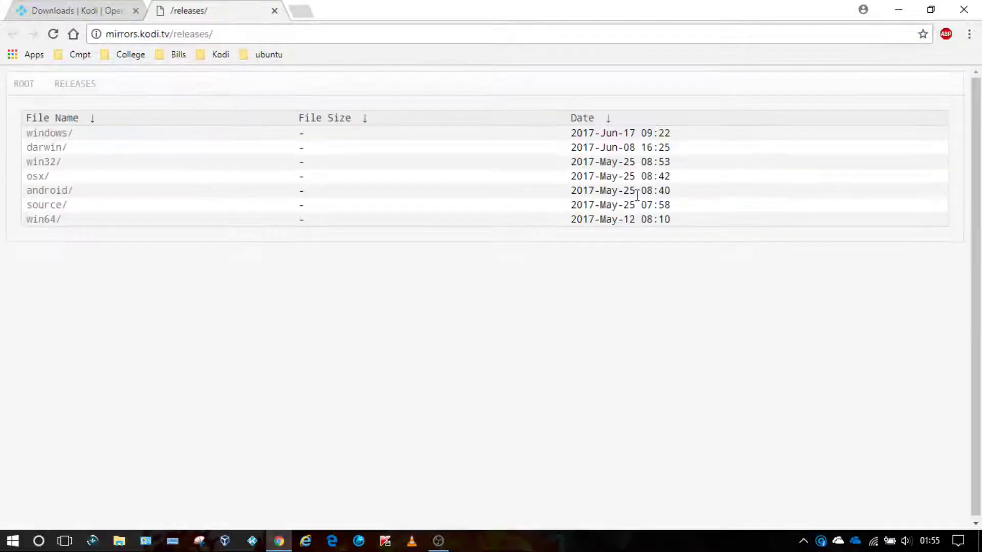
pyautogui.click(40, 164)
pyautogui.click(94, 167)
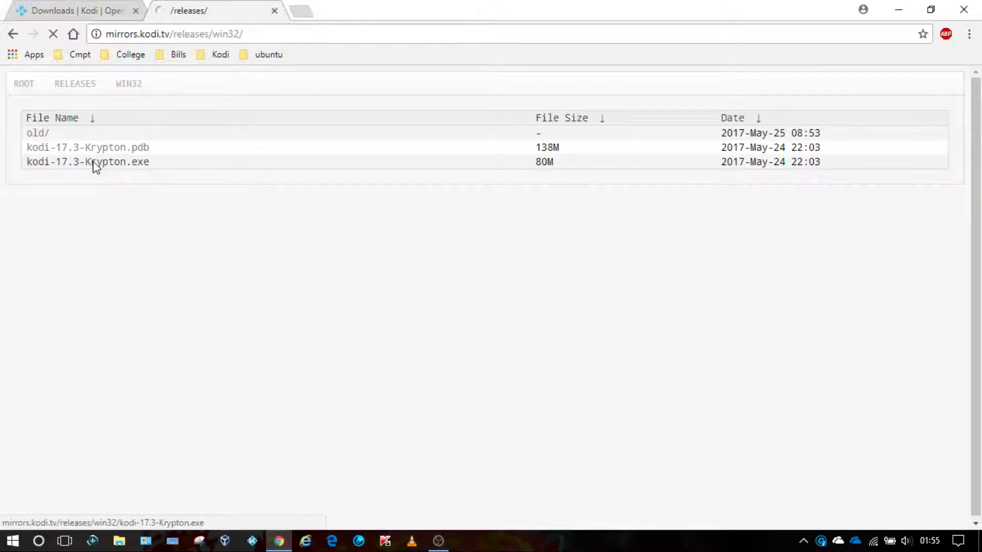
pyautogui.click(275, 11)
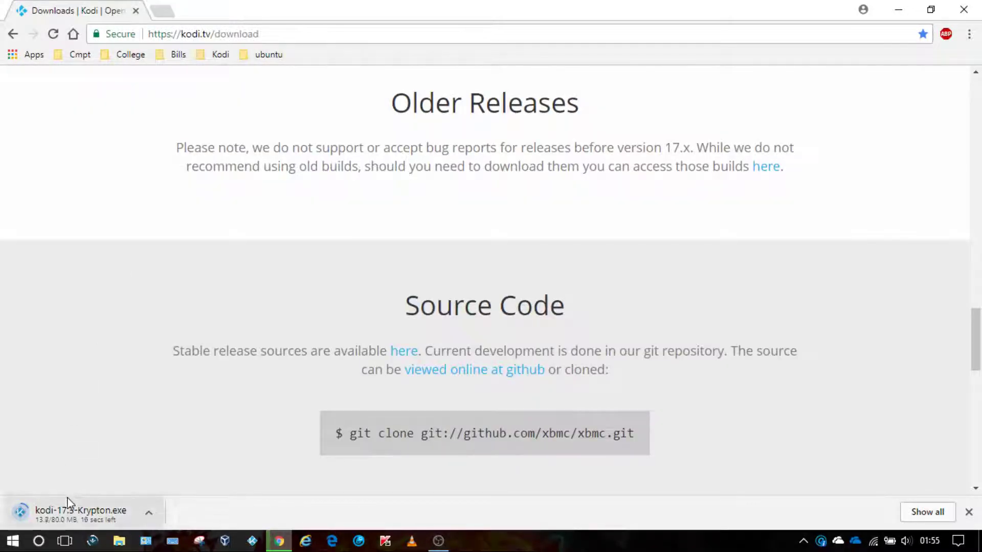
pyautogui.scroll(20, 338, 260)
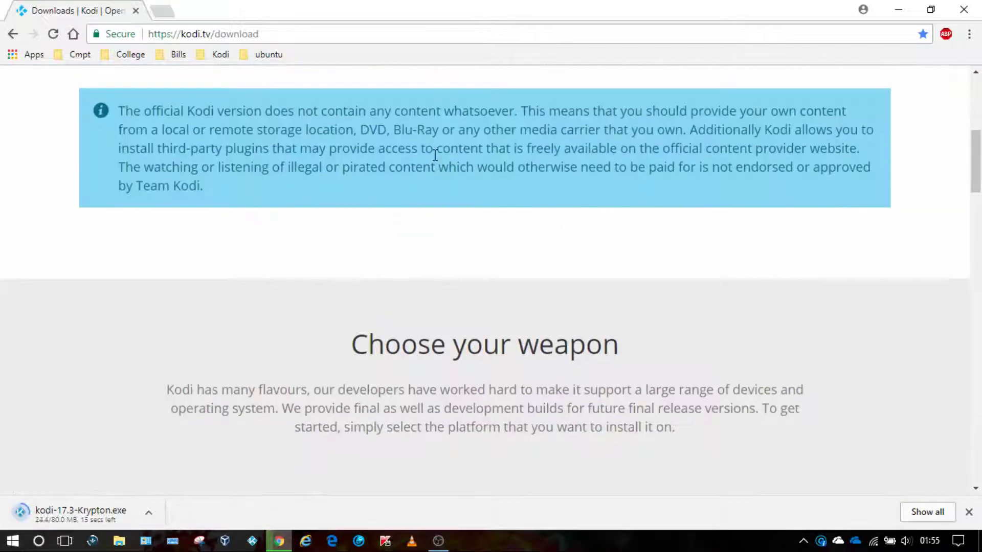
pyautogui.scroll(1, 438, 159)
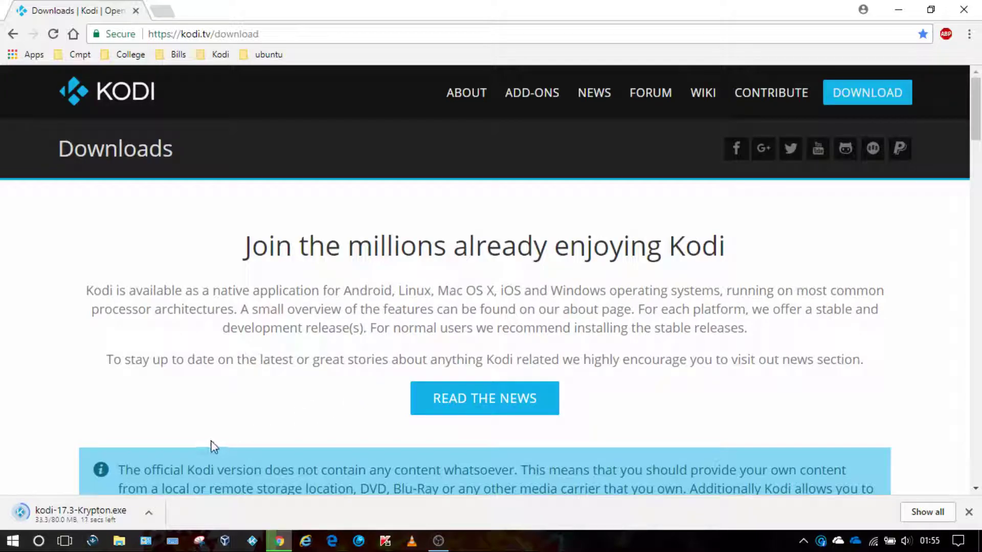
pyautogui.scroll(-1, 213, 444)
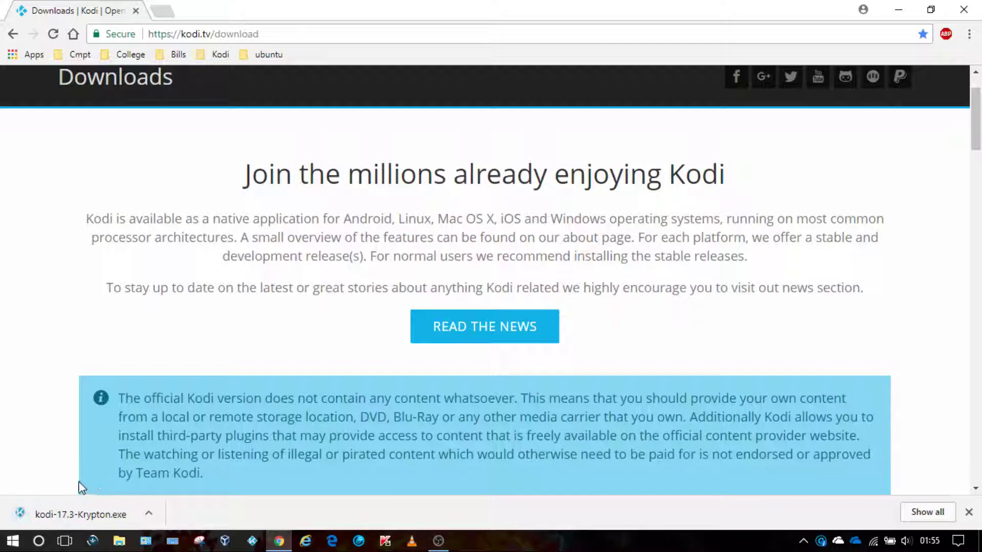
# Step: Run the downloaded kodi-17.3-Krypton.exe installer, minimise the browser and proceed through setup with the Full install type
pyautogui.click(51, 516)
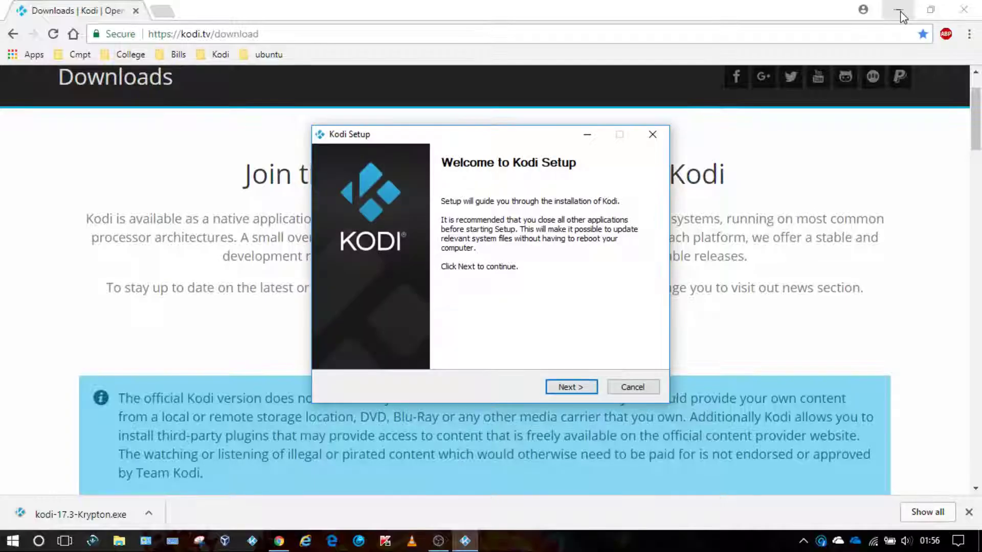
pyautogui.click(898, 11)
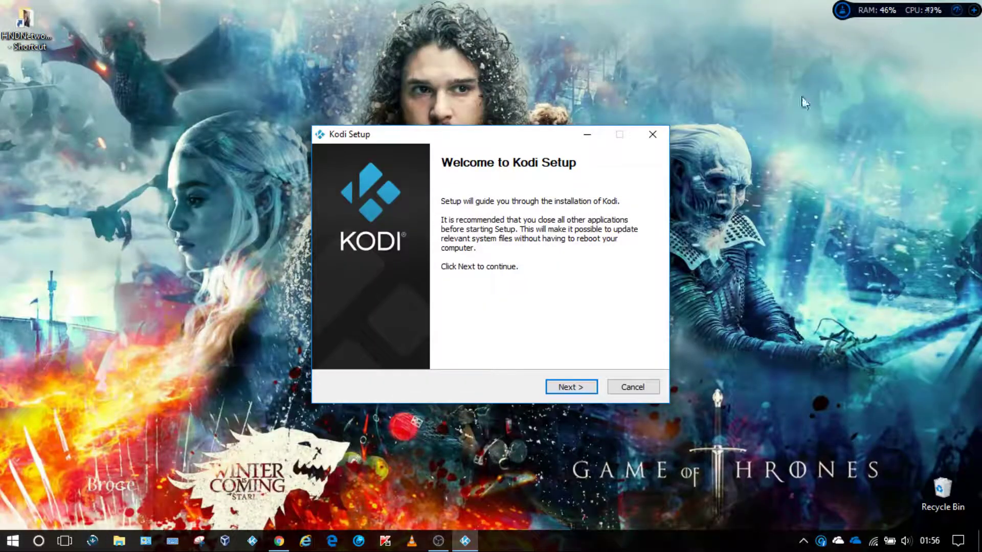
pyautogui.click(568, 388)
pyautogui.click(570, 387)
pyautogui.click(570, 387)
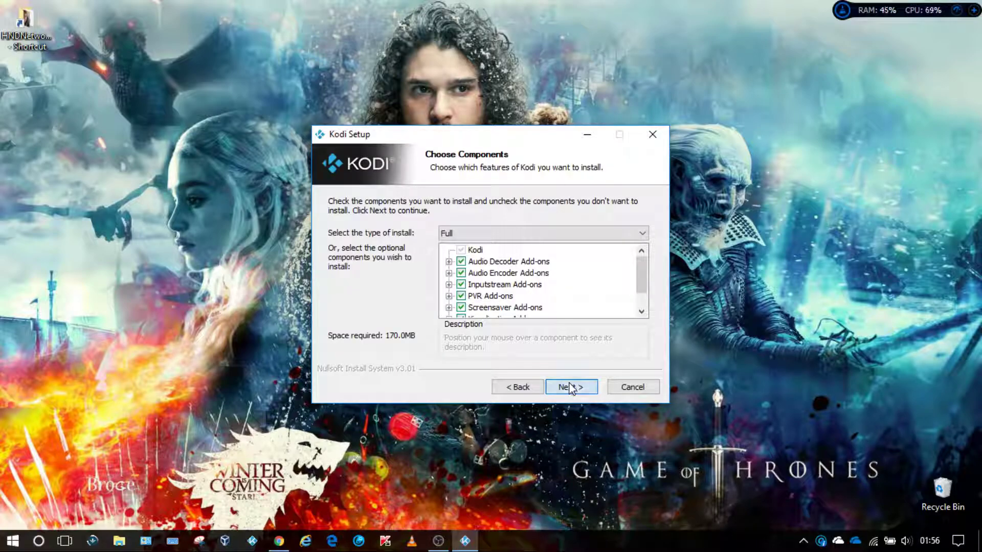
# Step: Set the install destination to the Kodi folder inside the user's Downloads and continue to the Start Menu folder choice
pyautogui.click(604, 303)
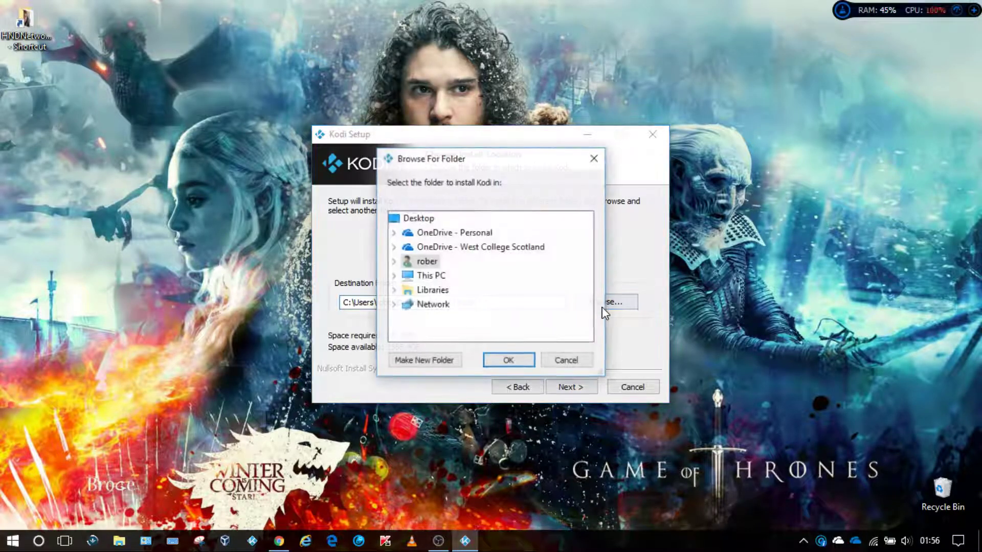
pyautogui.click(394, 262)
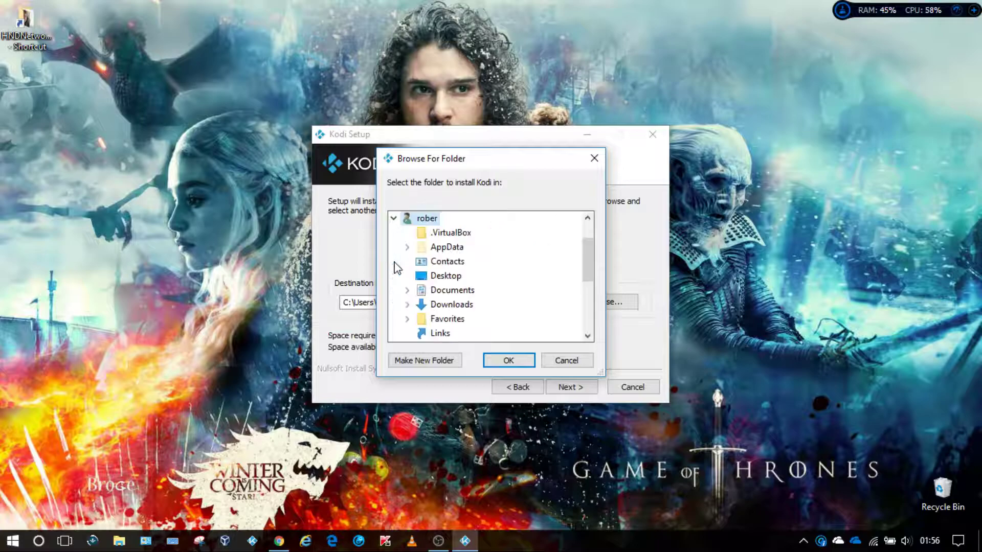
pyautogui.click(445, 305)
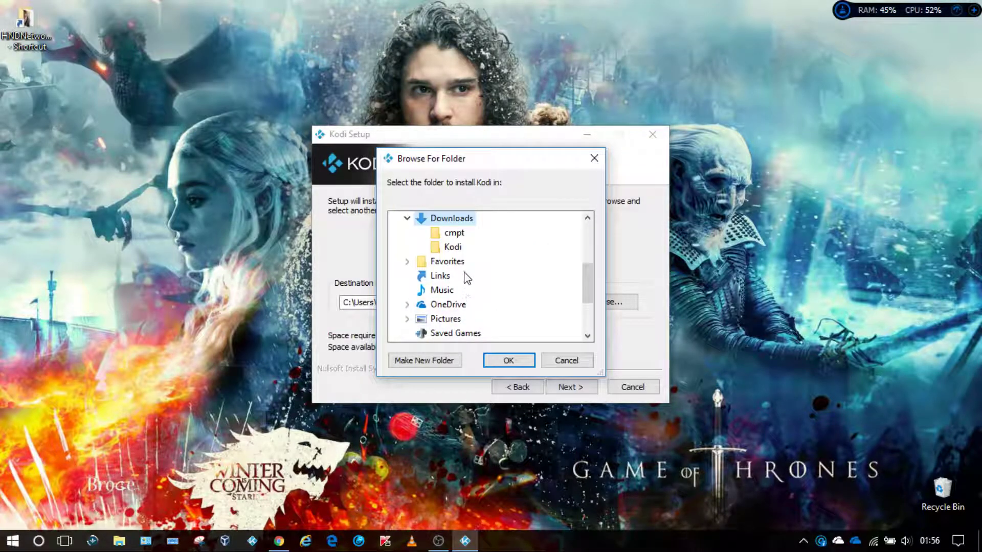
pyautogui.click(453, 248)
pyautogui.click(506, 362)
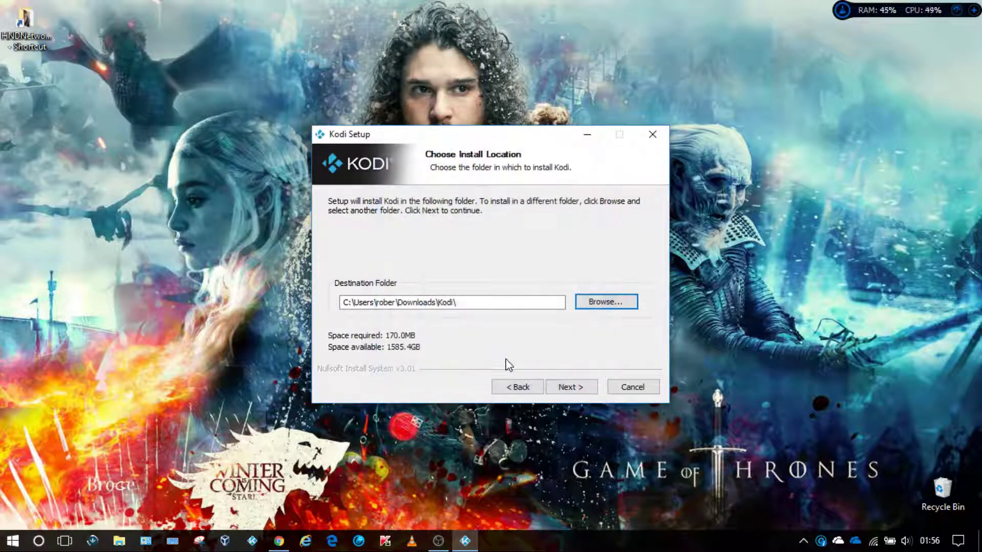
pyautogui.click(567, 388)
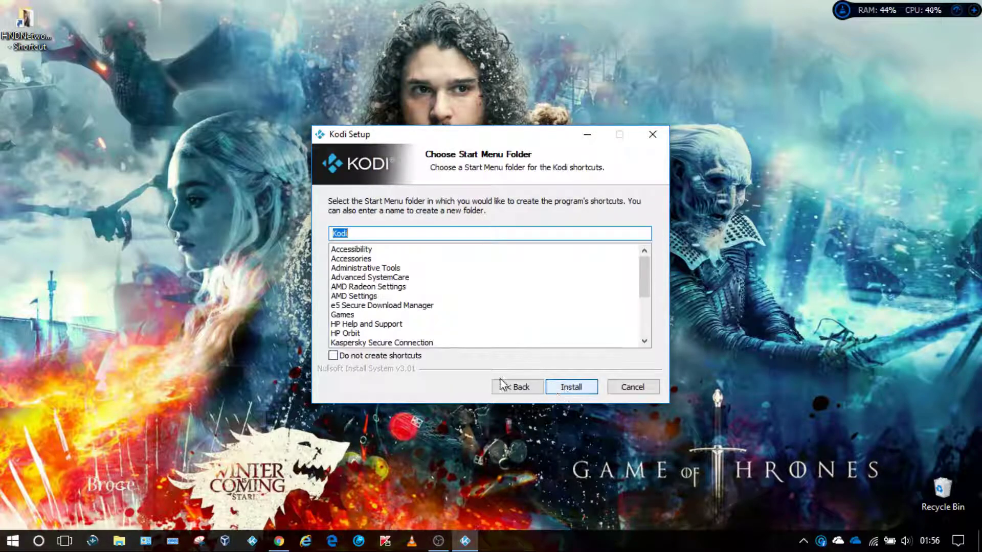
# Step: Install Kodi and finish the setup without running the program
pyautogui.click(336, 357)
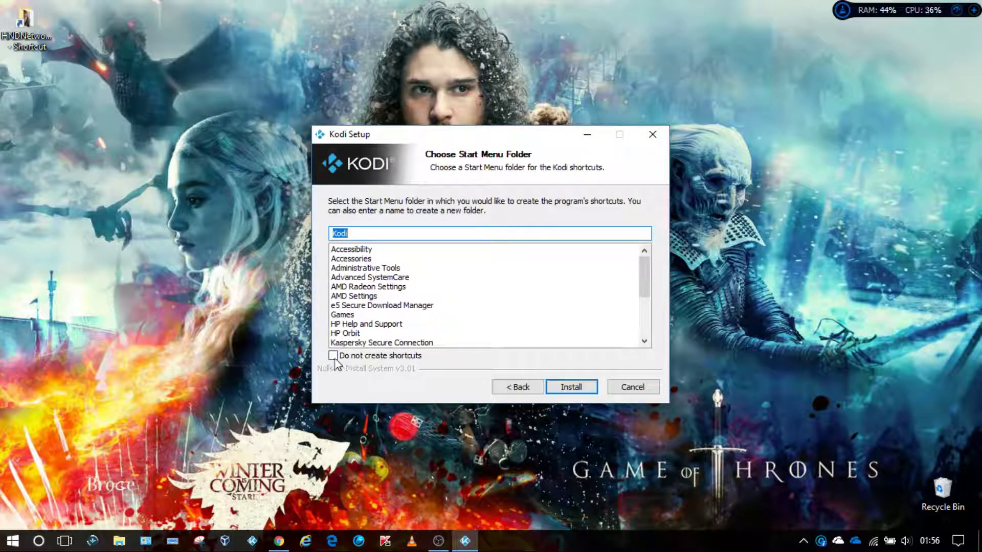
pyautogui.click(569, 386)
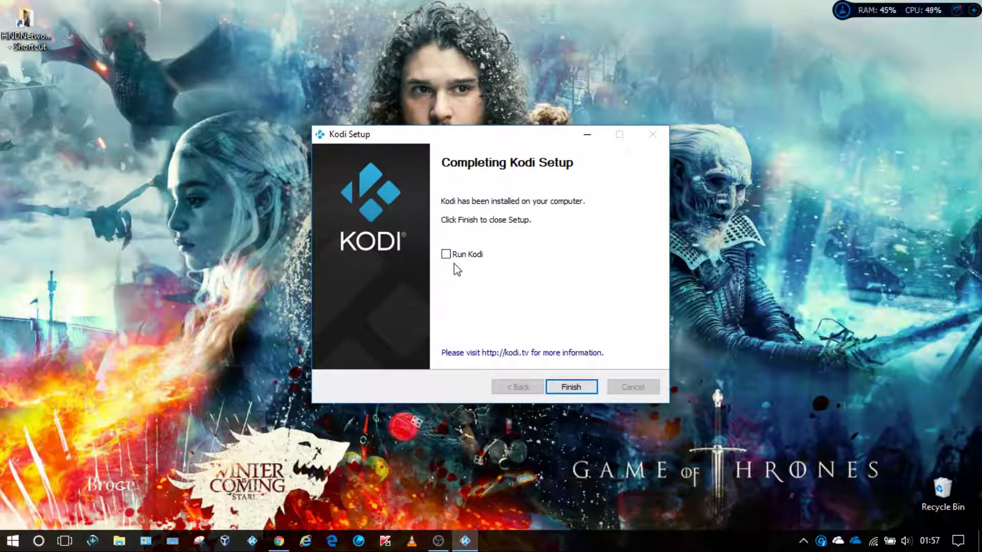
pyautogui.click(573, 389)
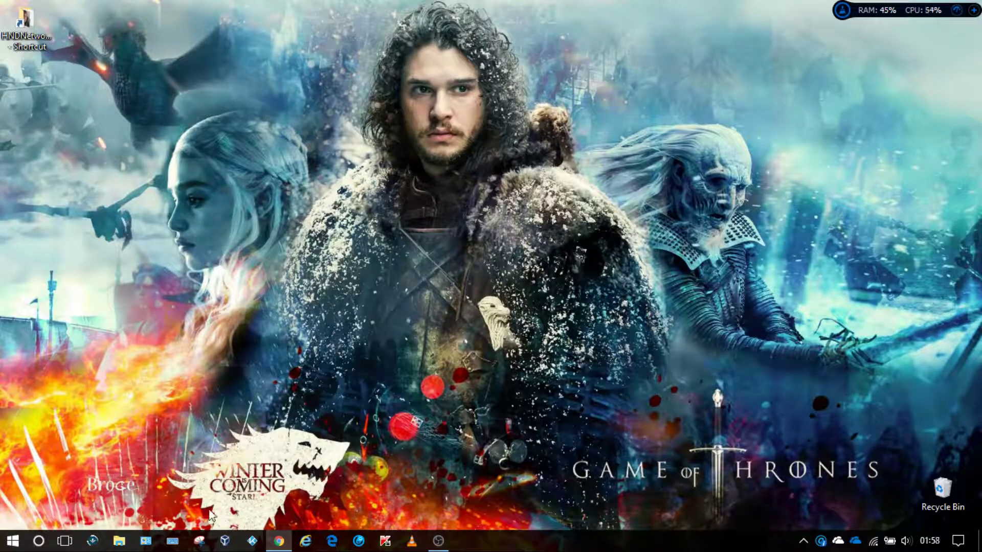
# Step: Open the Kodi folder in Downloads and create a shortcut to kodi.exe there
pyautogui.click(118, 541)
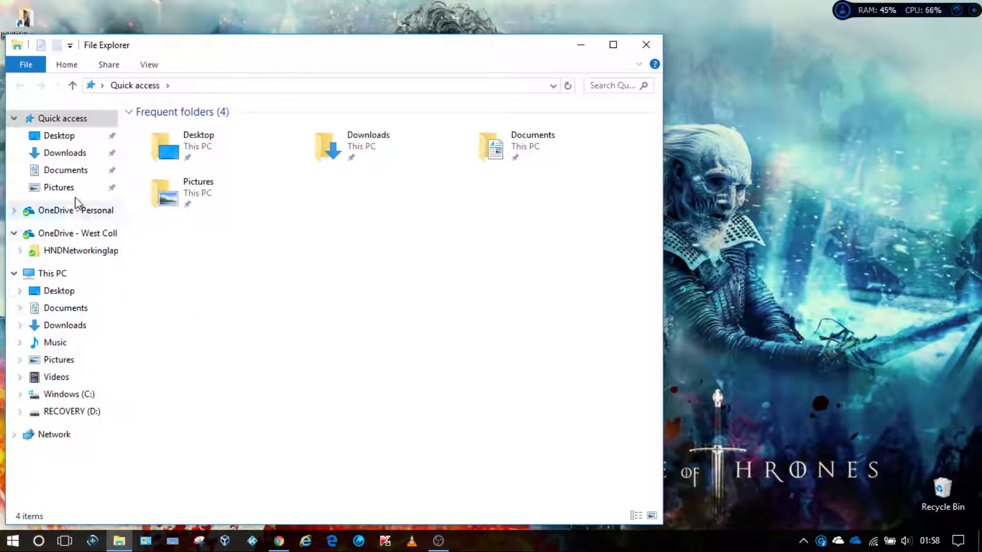
pyautogui.click(69, 157)
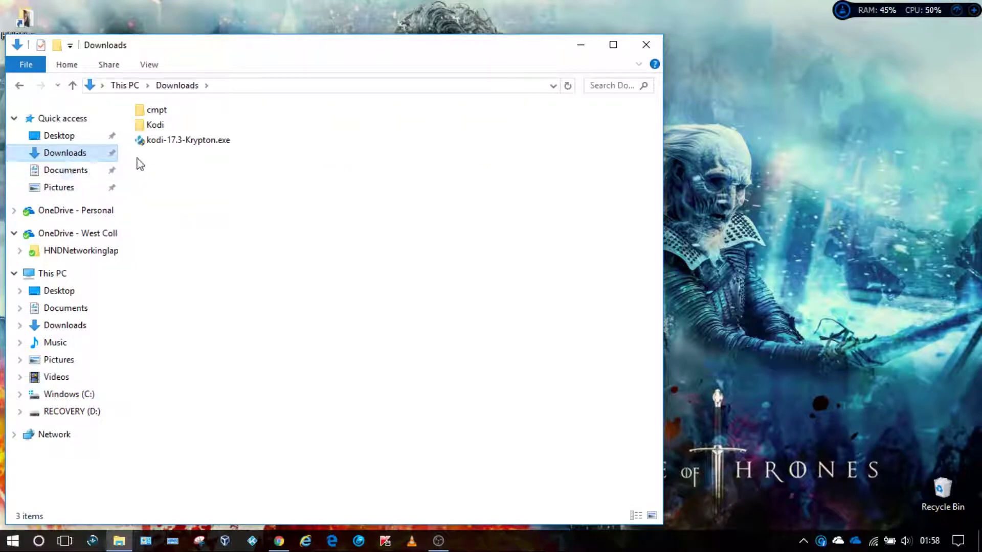
pyautogui.click(156, 129)
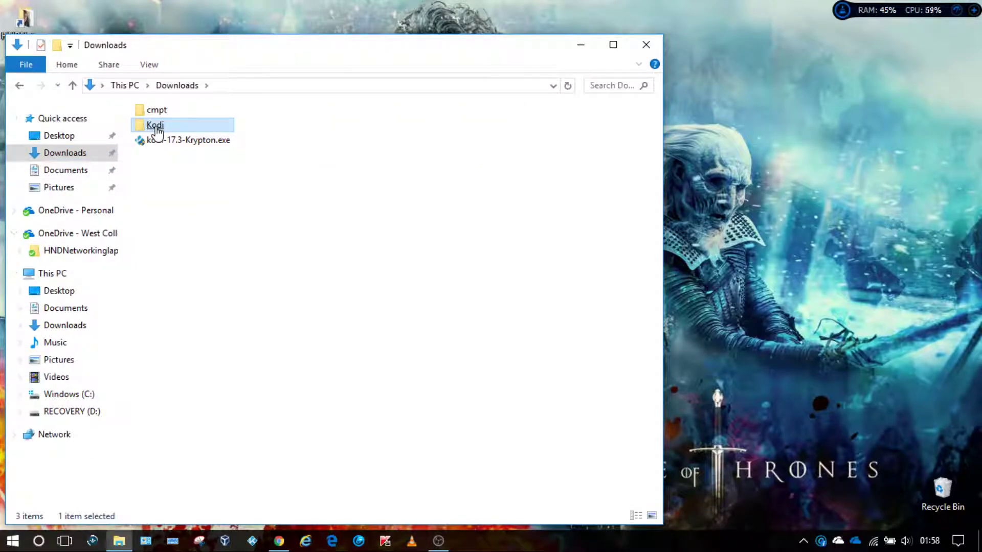
pyautogui.doubleClick(156, 129)
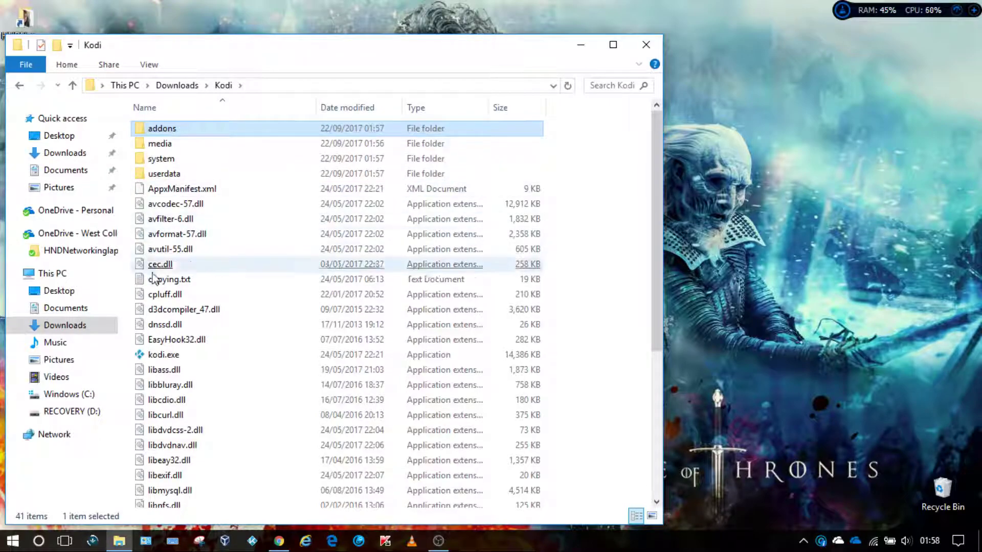
pyautogui.click(160, 356)
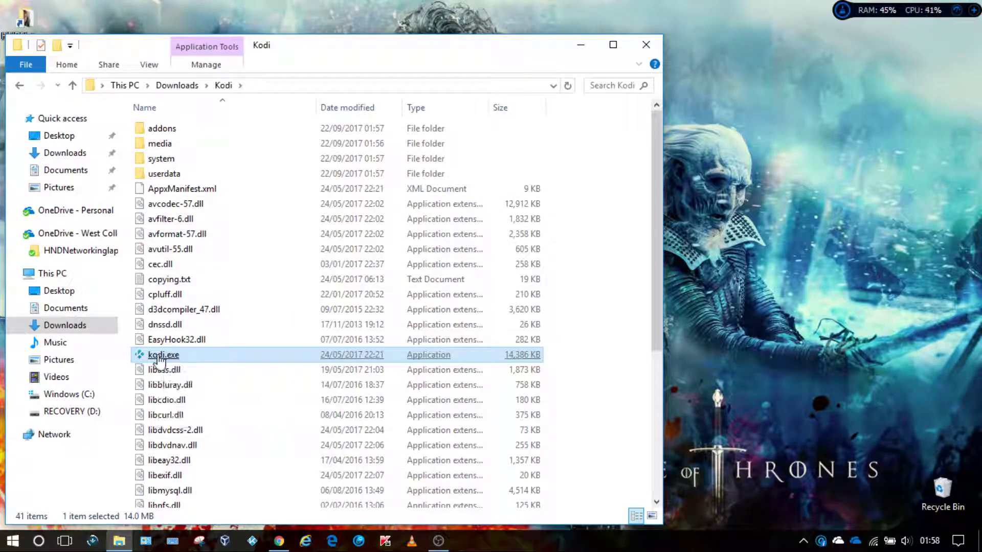
pyautogui.rightClick(159, 355)
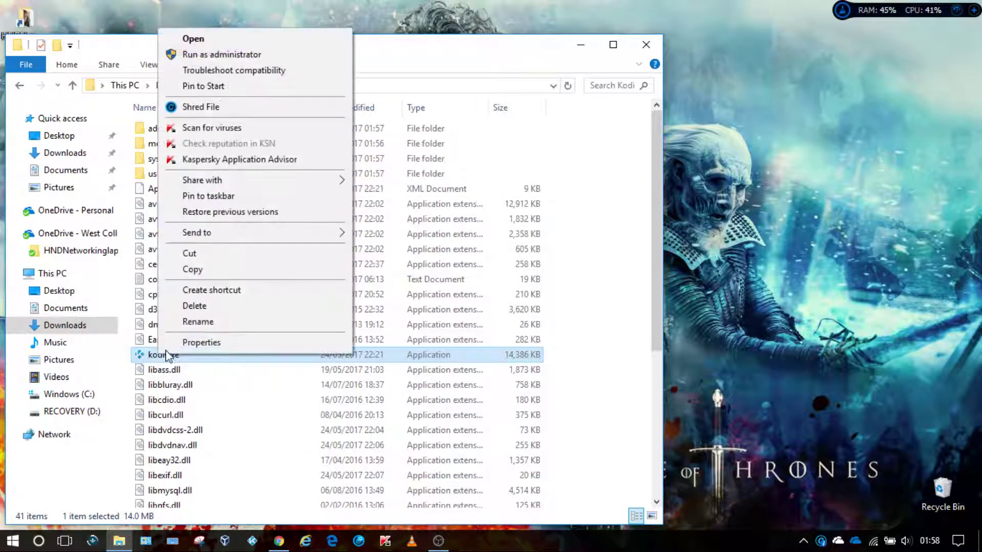
pyautogui.click(209, 290)
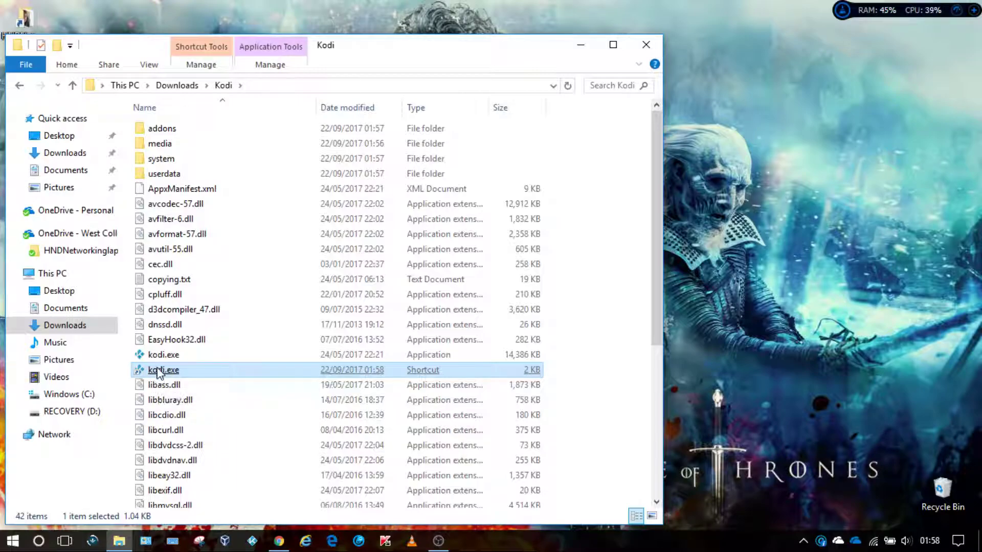
# Step: Copy the new kodi.exe shortcut, close the folder window and paste the shortcut onto the desktop
pyautogui.rightClick(158, 375)
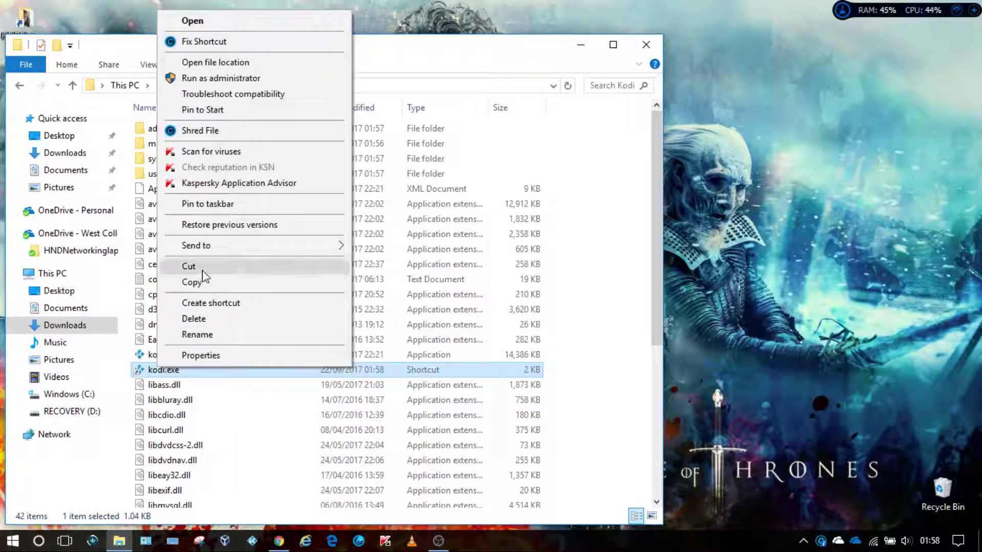
pyautogui.click(240, 283)
pyautogui.click(307, 264)
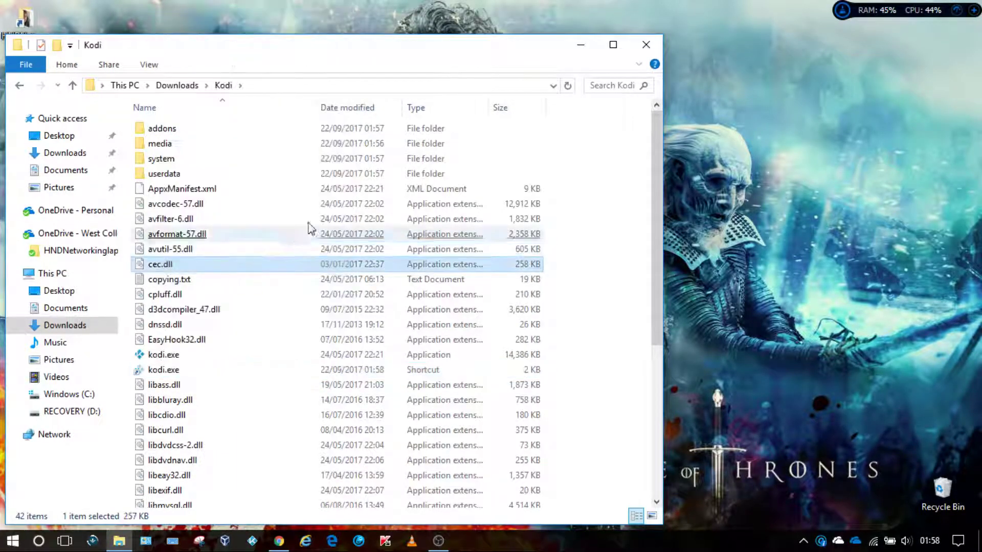
pyautogui.click(646, 45)
pyautogui.rightClick(34, 103)
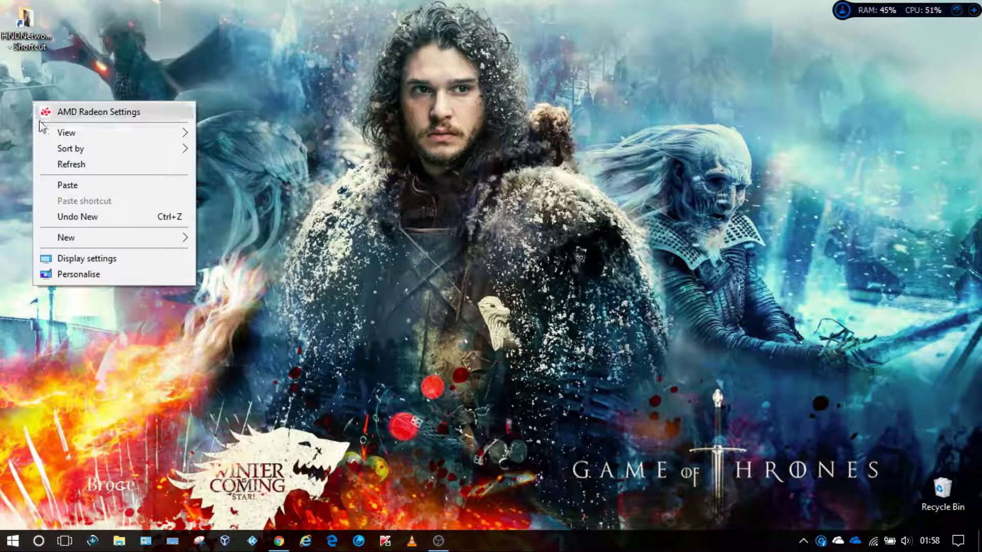
pyautogui.click(76, 185)
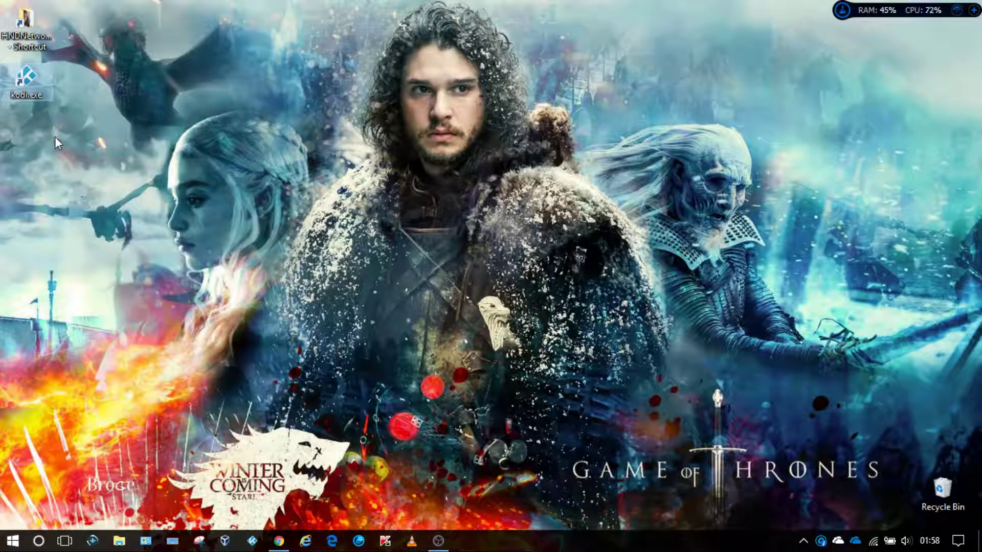
# Step: Rename the desktop kodi.exe shortcut as KelticLadKodi1
pyautogui.rightClick(27, 86)
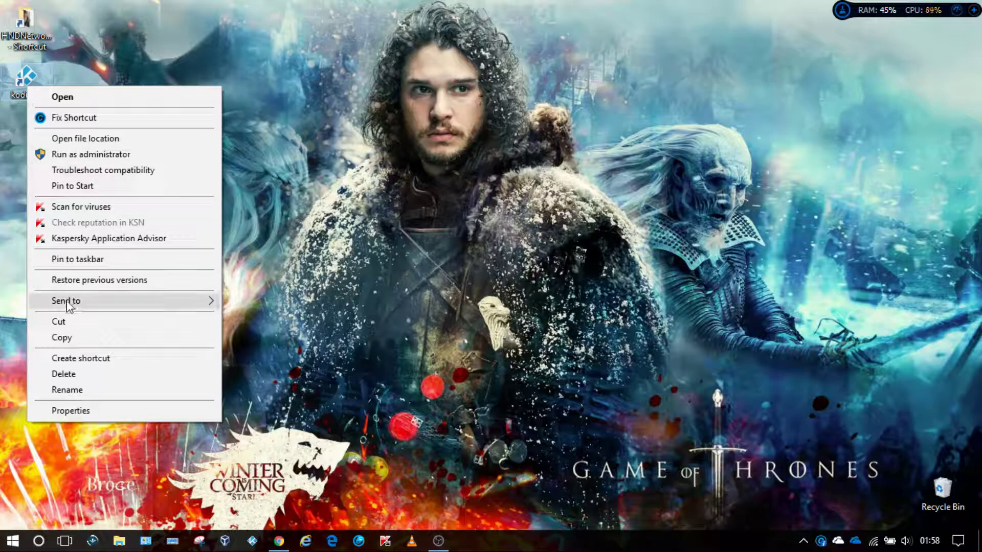
pyautogui.click(72, 389)
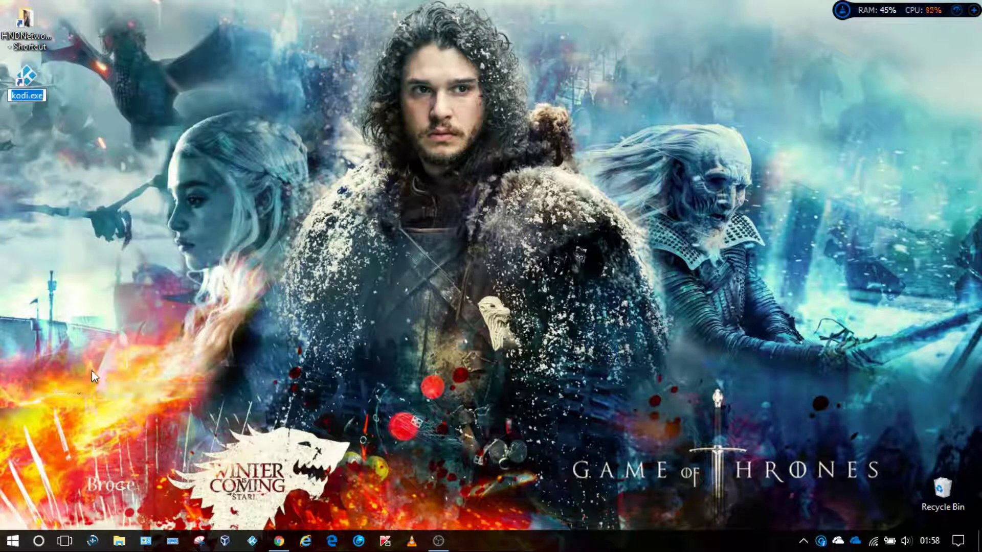
pyautogui.write('K')
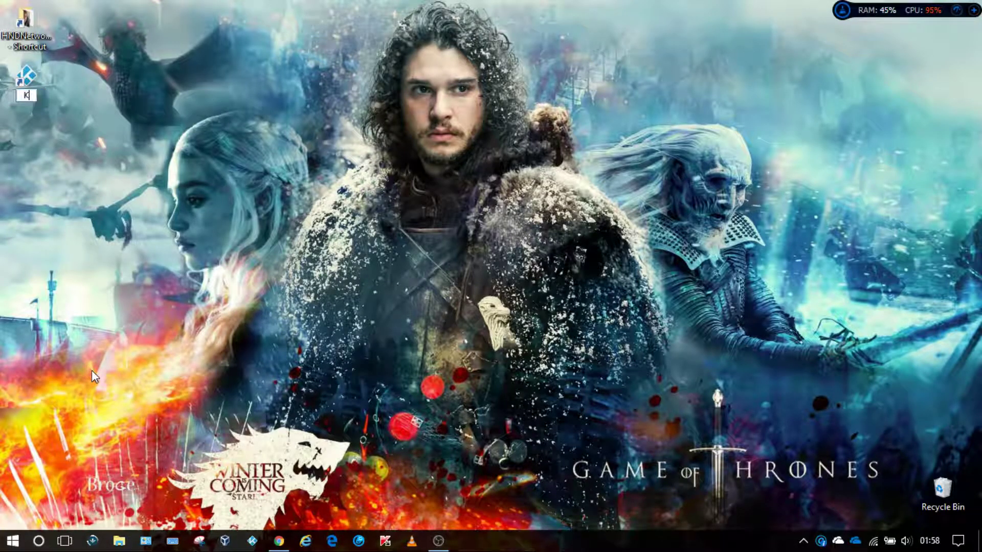
pyautogui.write('elticLadKod')
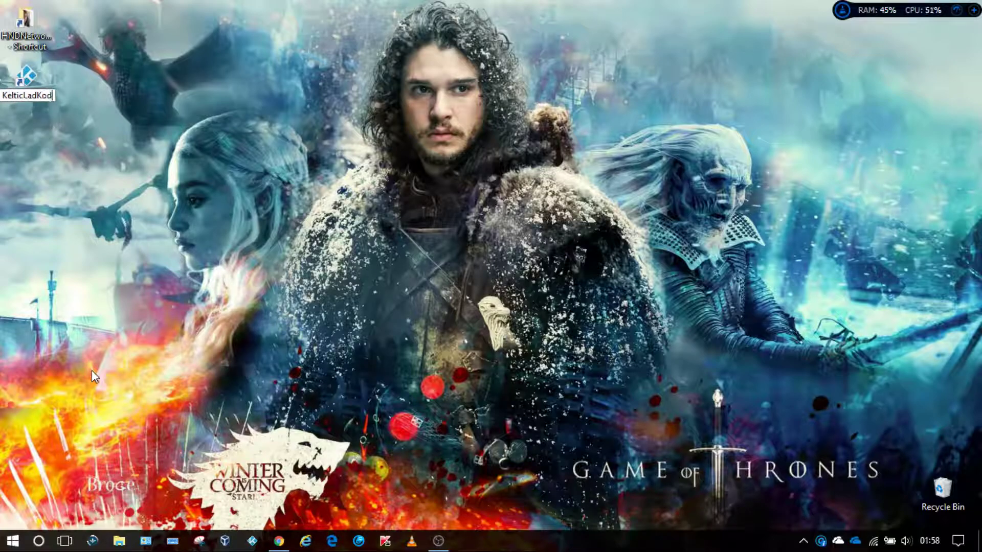
pyautogui.write('i1')
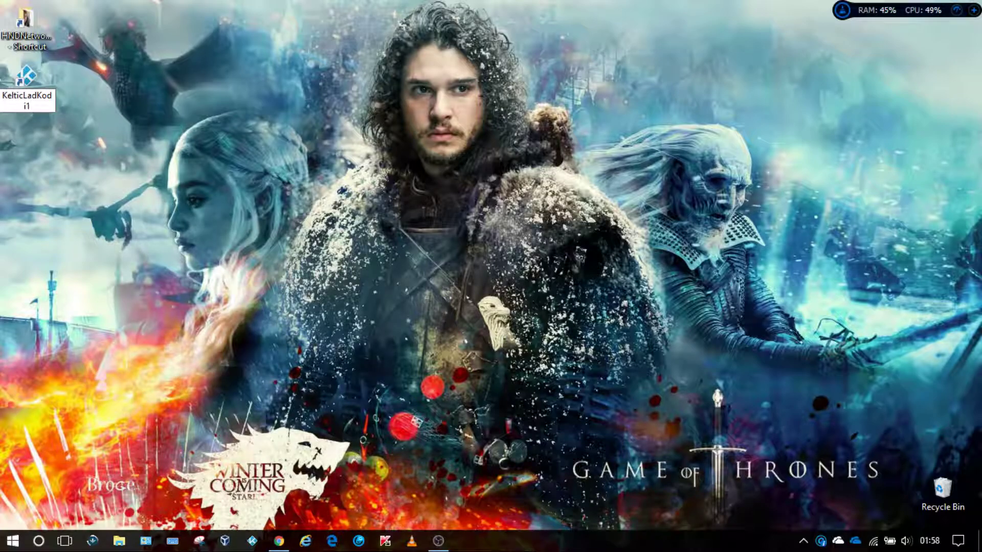
pyautogui.press('Return')
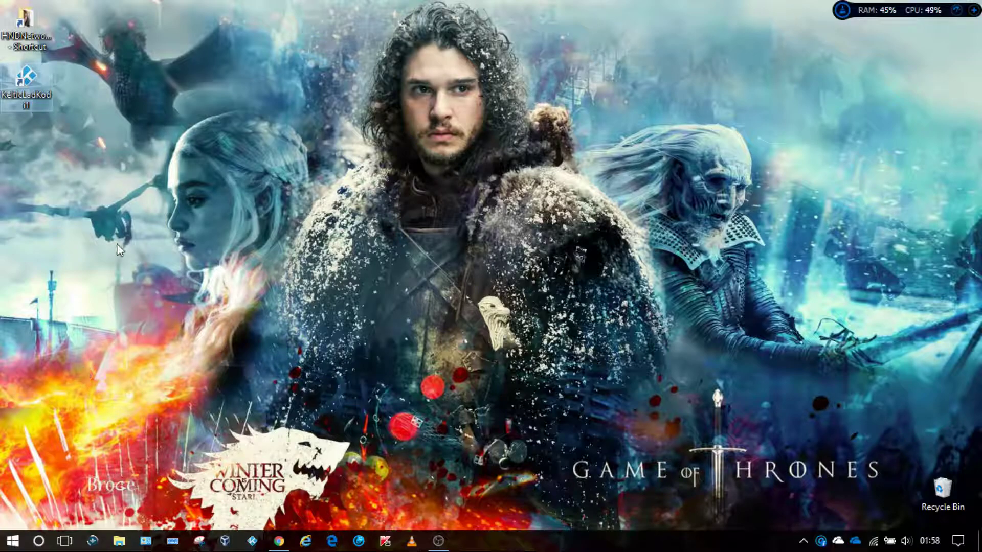
# Step: Append the -p switch after kodi.exe in the KelticLadKodi1 shortcut's target, then apply and accept the properties
pyautogui.rightClick(34, 80)
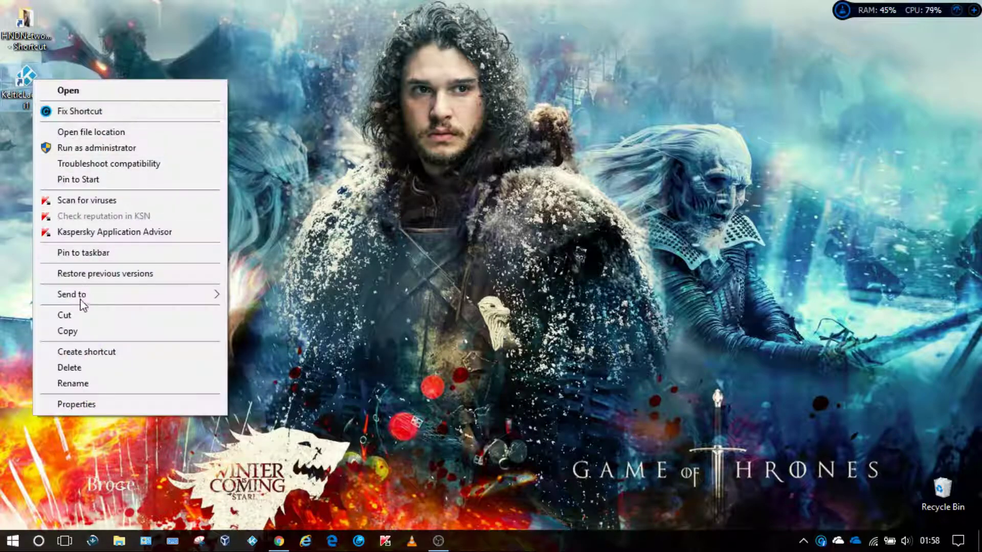
pyautogui.click(88, 404)
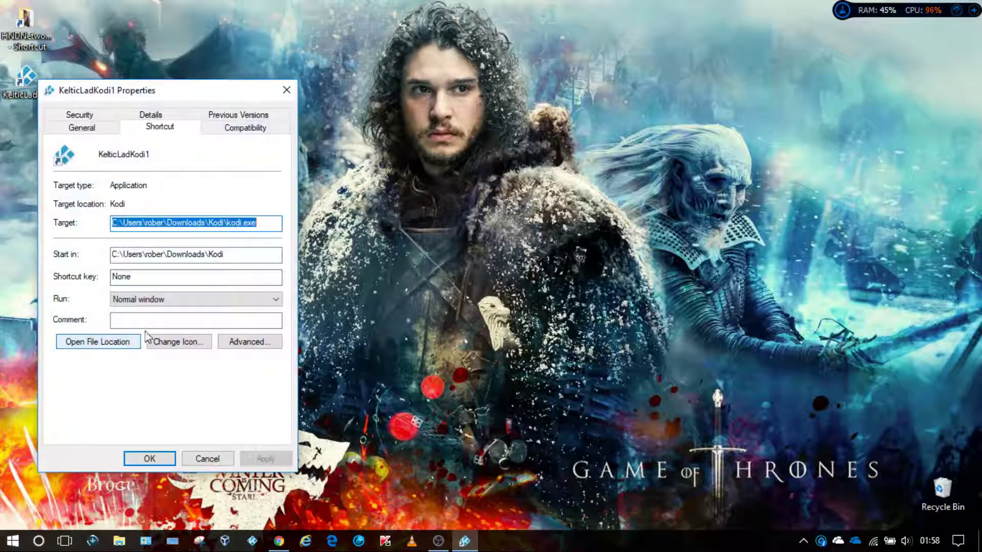
pyautogui.click(263, 223)
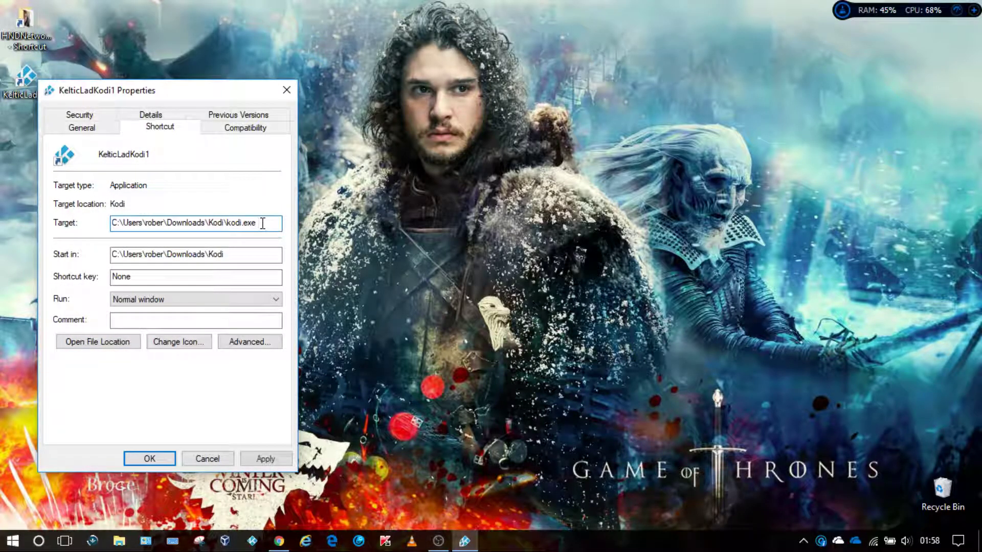
pyautogui.write('-p')
pyautogui.click(262, 459)
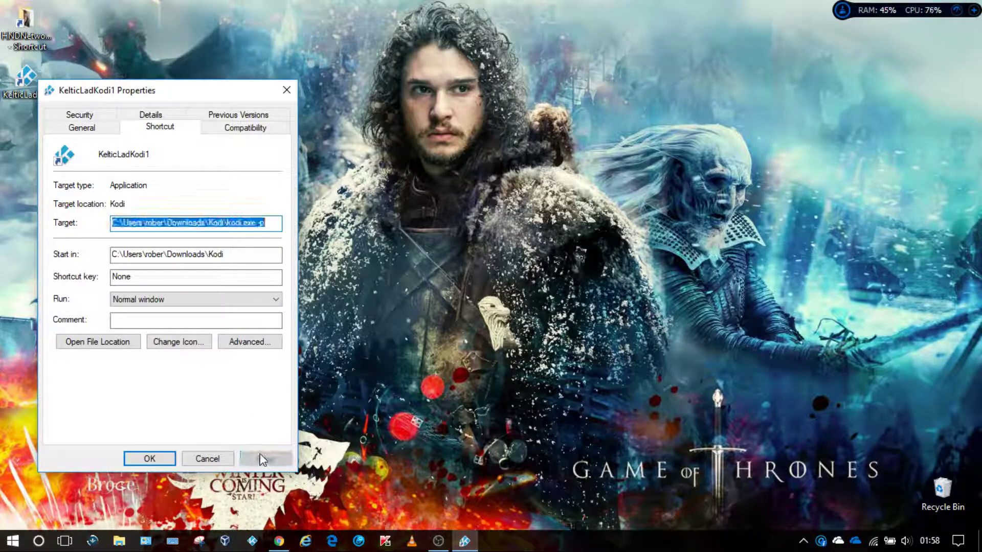
pyautogui.click(157, 459)
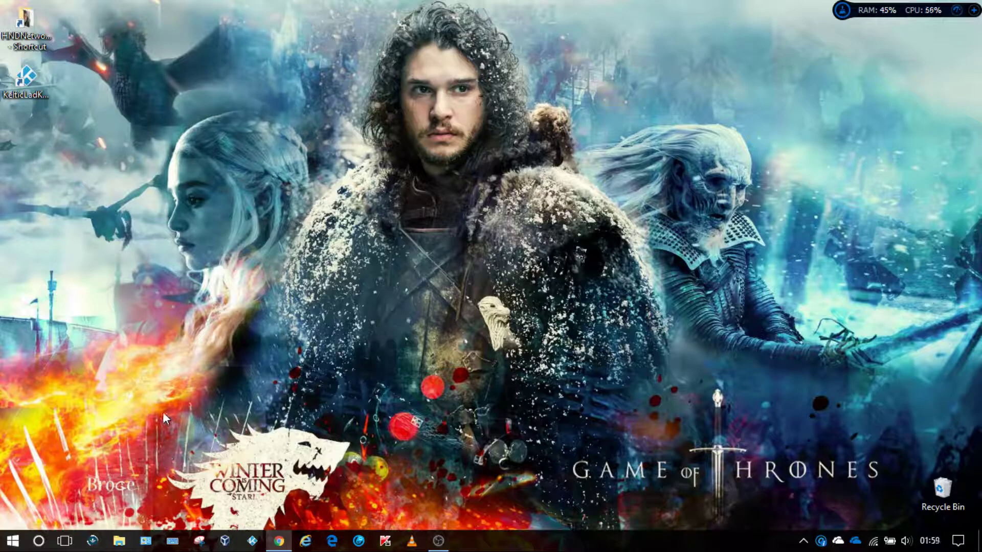
# Step: Reopen the KelticLadKodi1 shortcut's properties, check the end of its target path and close them
pyautogui.rightClick(31, 91)
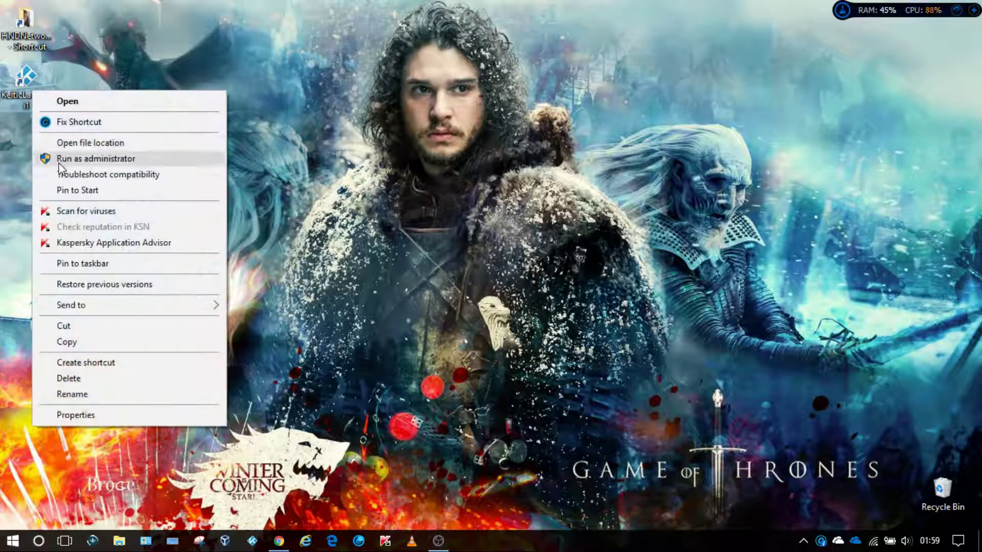
pyautogui.click(88, 413)
pyautogui.click(274, 234)
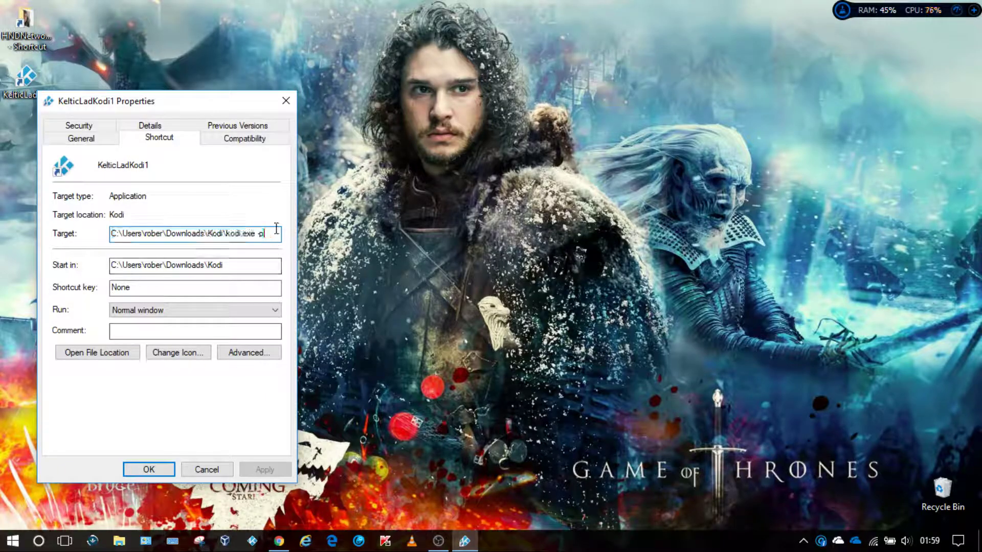
pyautogui.click(145, 469)
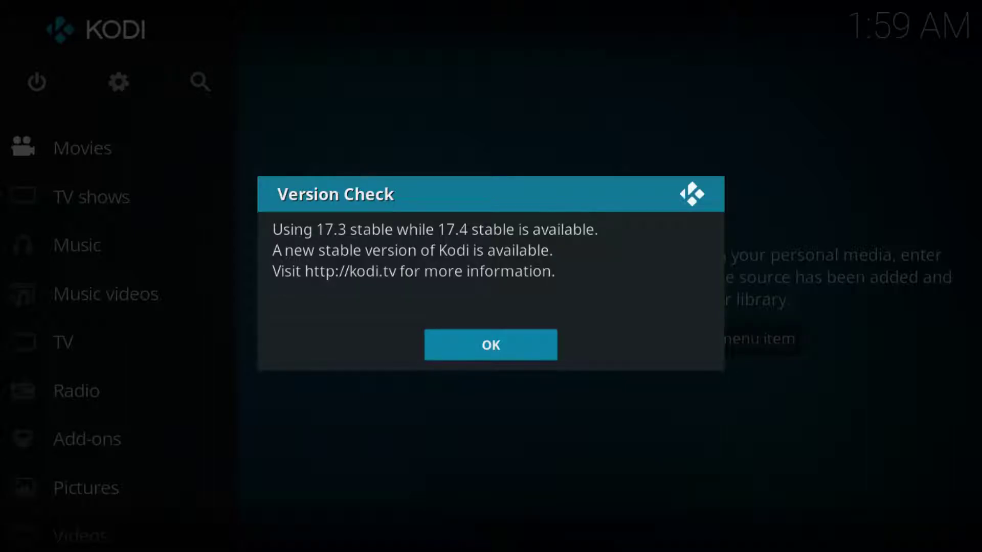
# Step: Dismiss Kodi's version check notice and exit Kodi
pyautogui.press('Return')
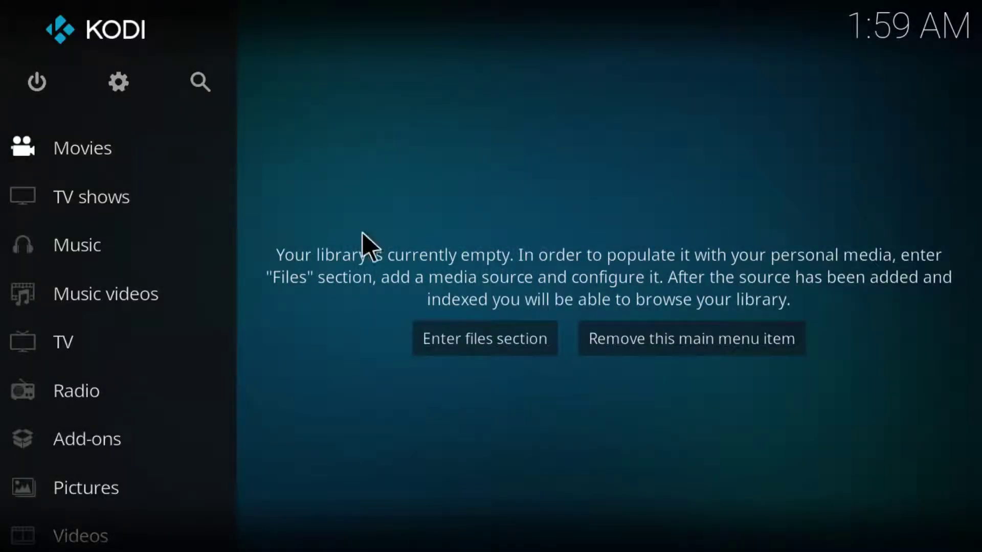
pyautogui.click(37, 82)
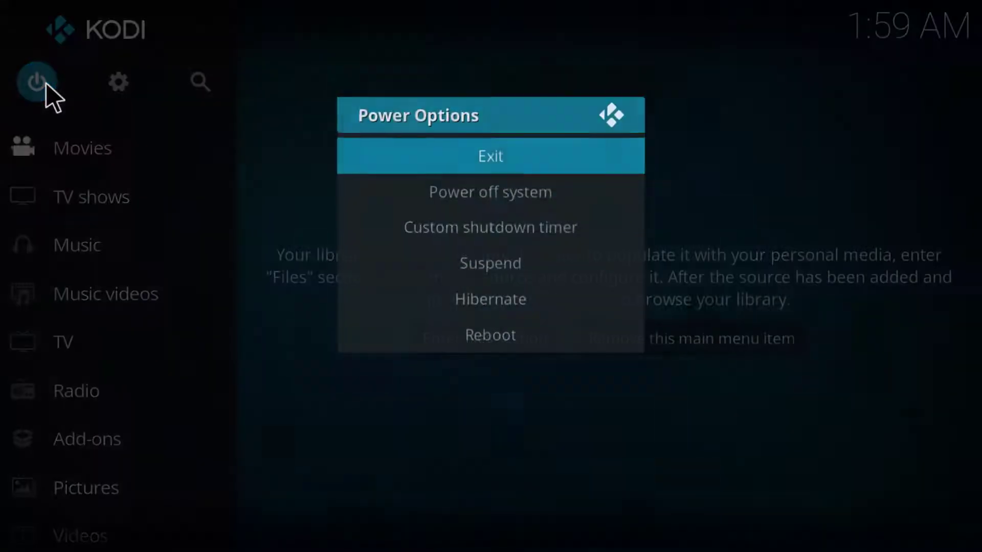
pyautogui.click(482, 150)
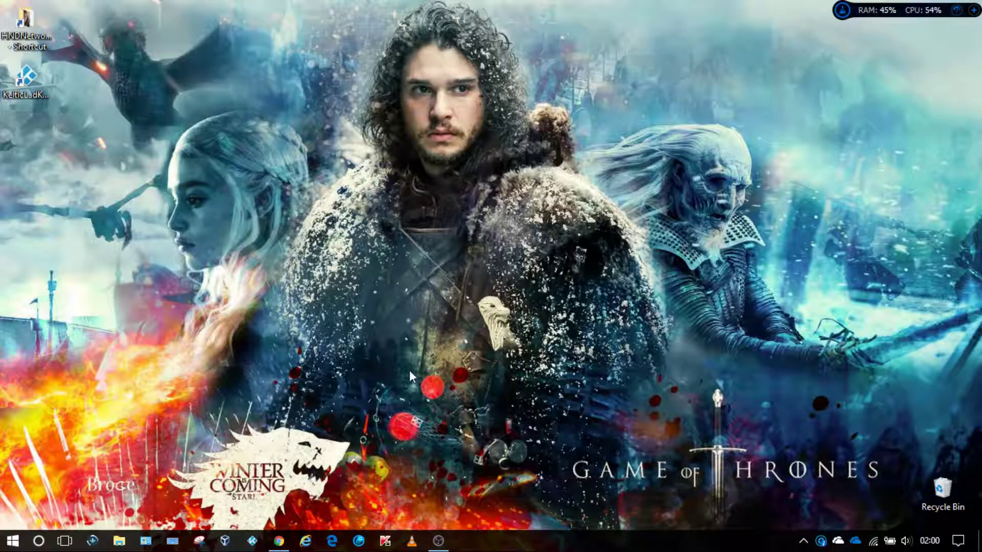
# Step: Delete the kodi-17.3-Krypton.exe installer from the Downloads folder
pyautogui.click(119, 541)
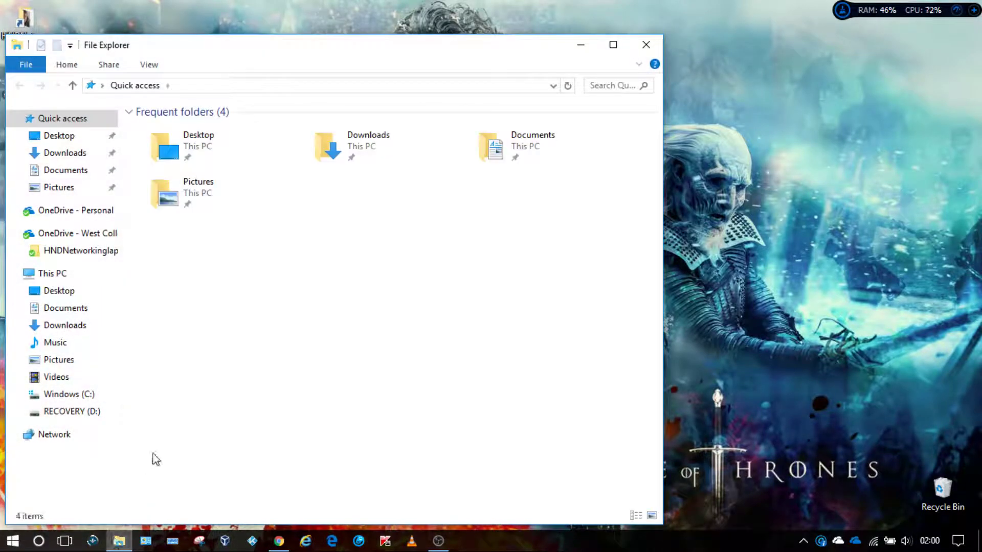
pyautogui.doubleClick(363, 153)
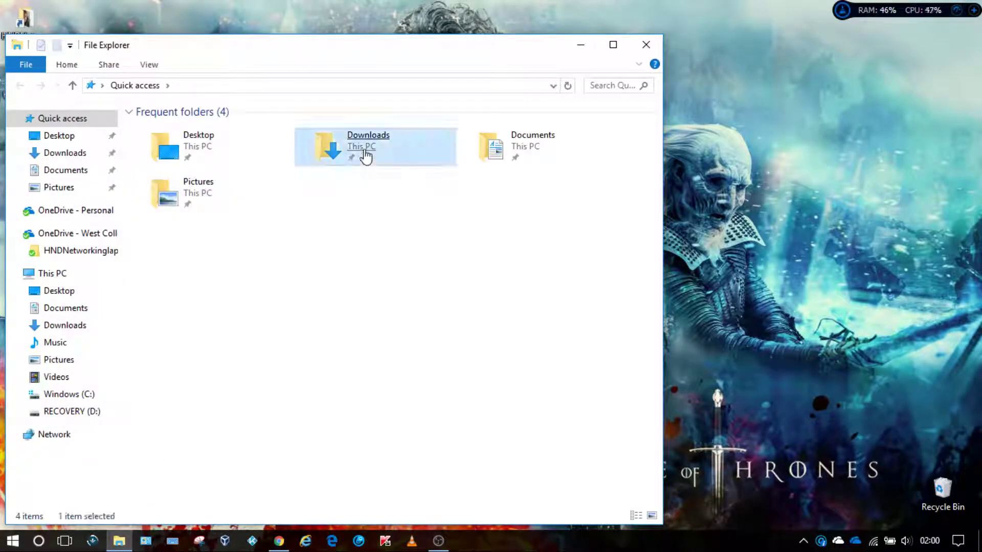
pyautogui.click(165, 145)
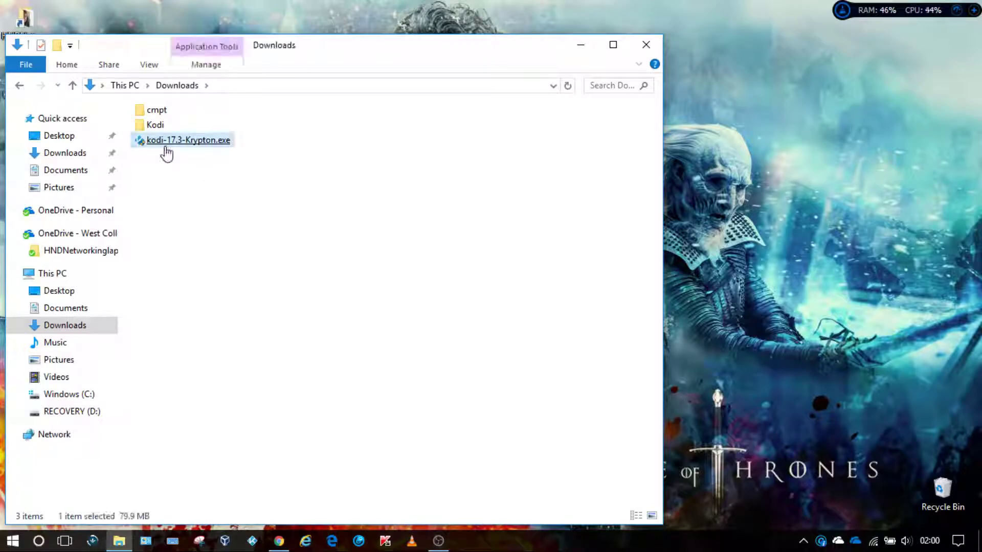
pyautogui.rightClick(165, 146)
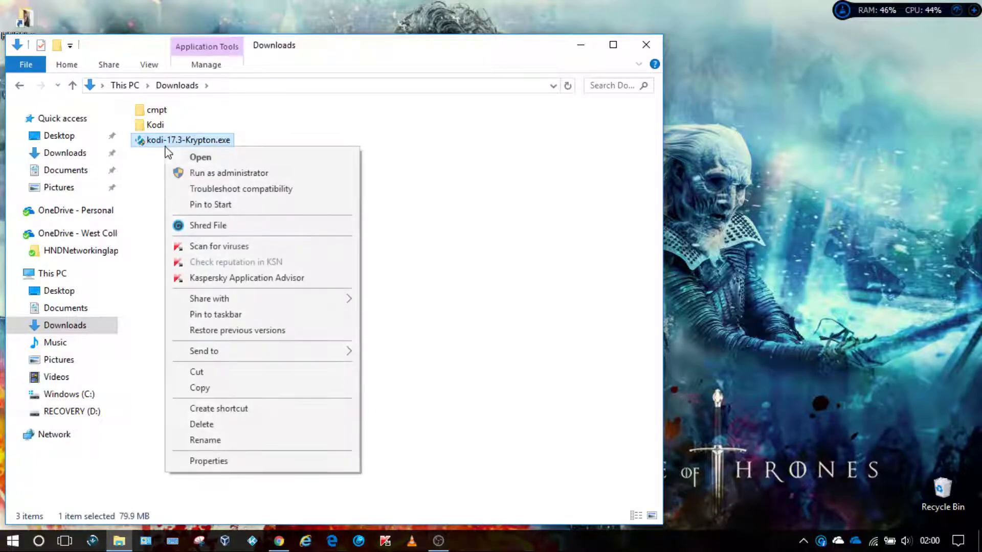
pyautogui.click(214, 425)
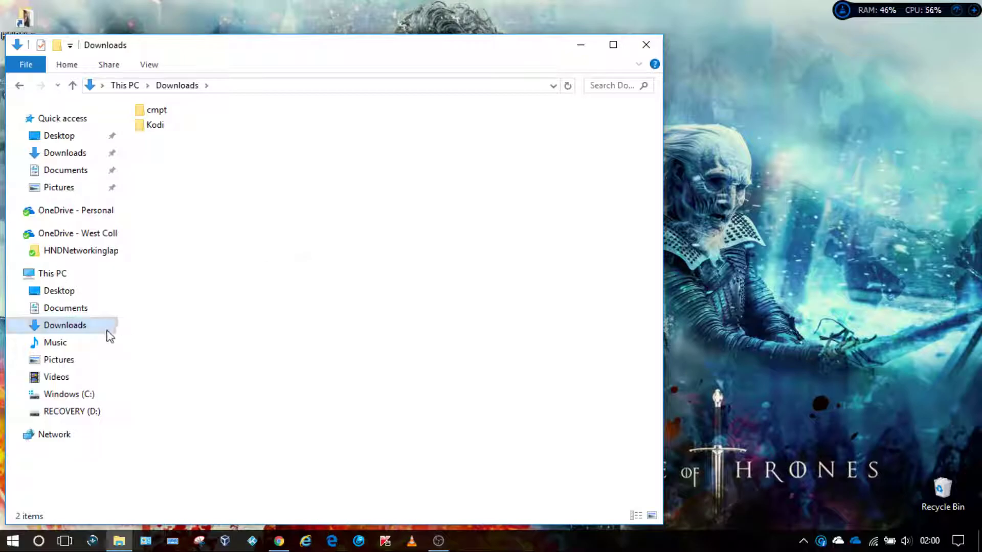
# Step: Create a new folder named Kodi in Documents and close the file window
pyautogui.click(62, 308)
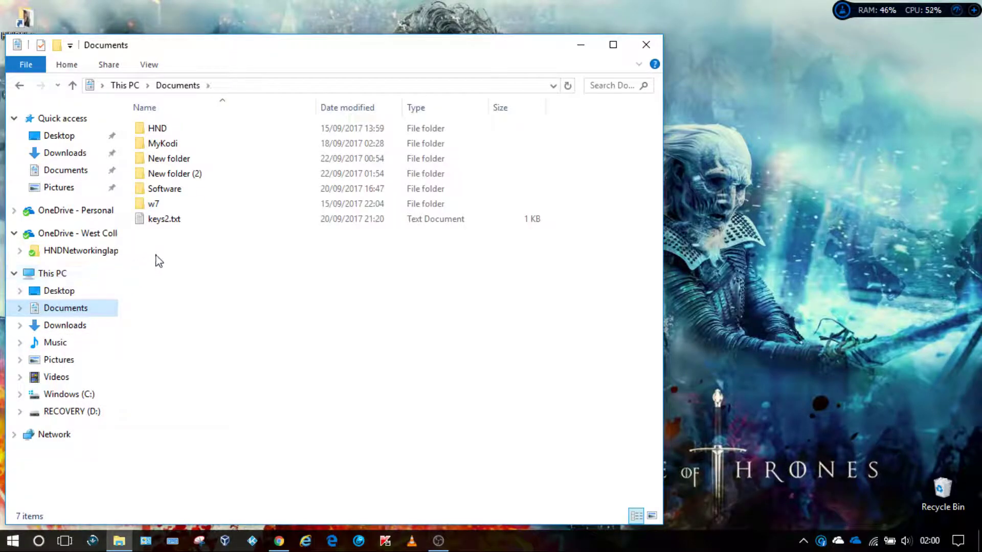
pyautogui.rightClick(158, 259)
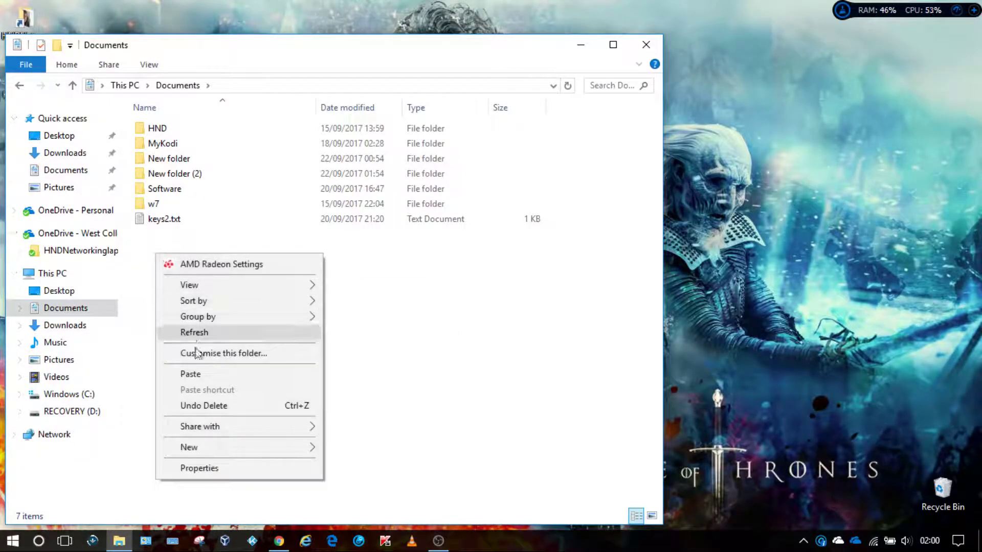
pyautogui.moveTo(218, 450)
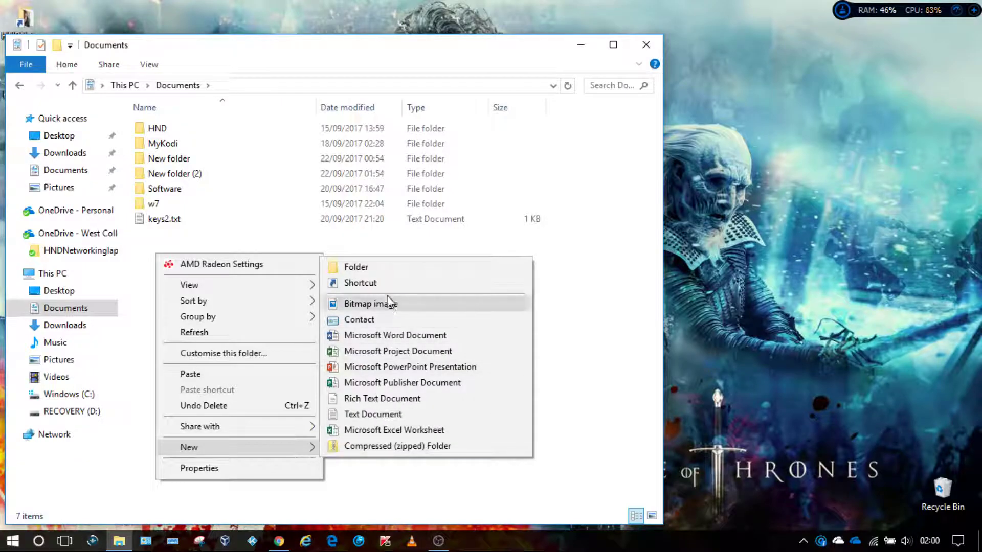
pyautogui.click(358, 274)
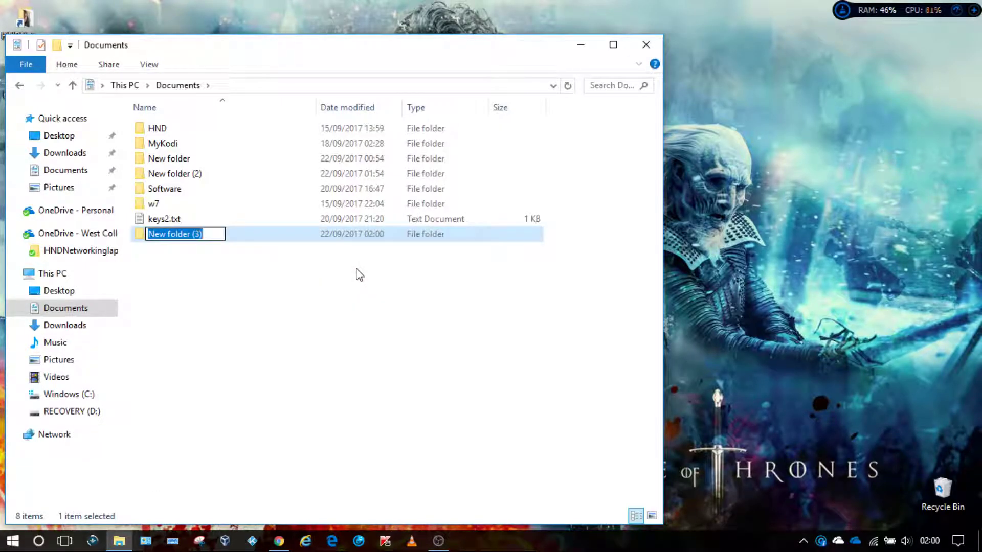
pyautogui.write('K')
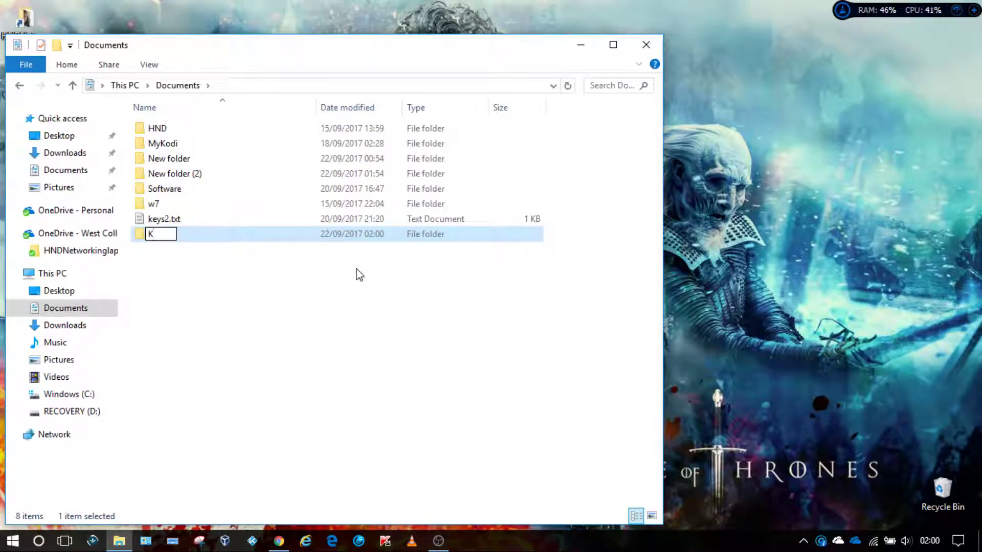
pyautogui.write('odi')
pyautogui.press('Return')
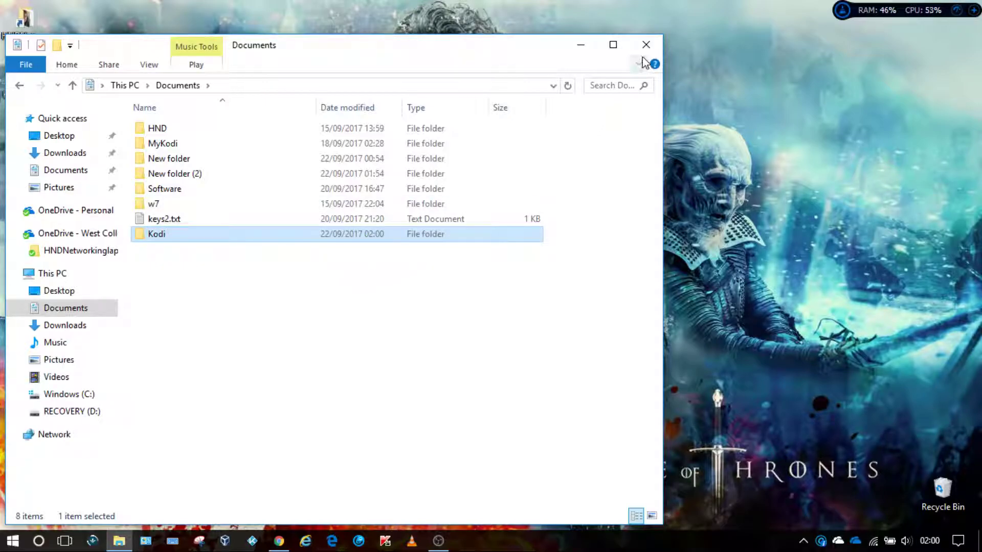
pyautogui.click(645, 53)
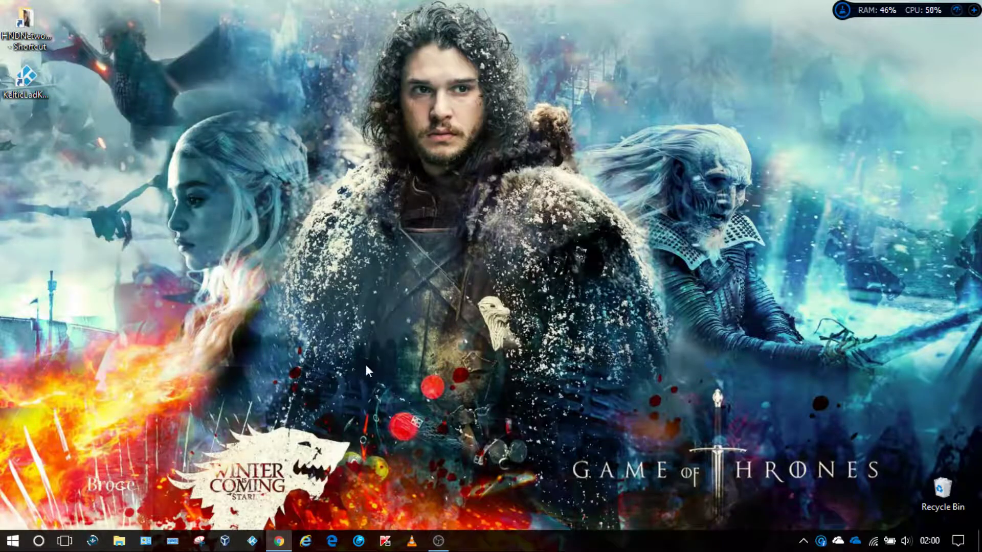
# Step: Switch to Chrome and download kodi-17.3-Krypton.exe from the win32 folder of Kodi's older releases, then close the releases page
pyautogui.click(279, 541)
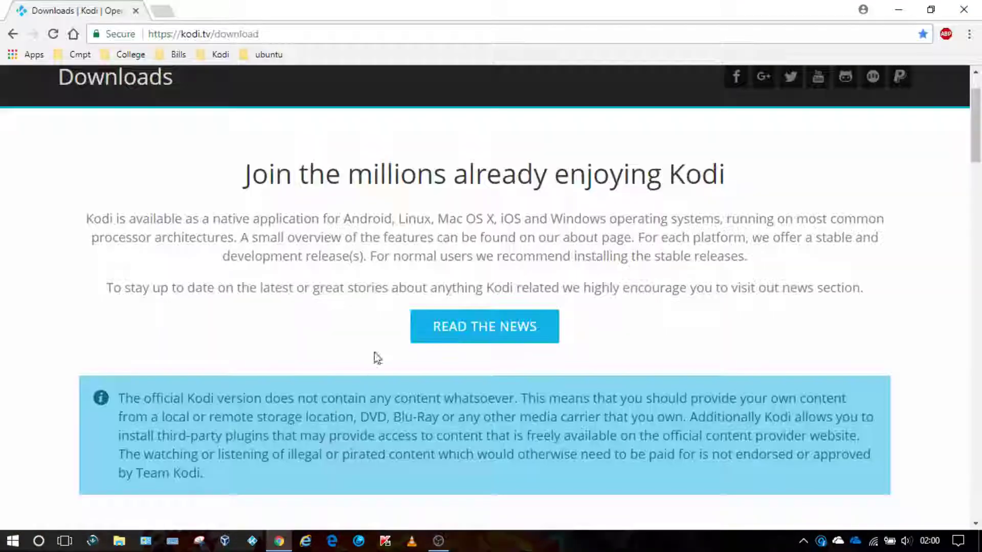
pyautogui.scroll(2, 469, 234)
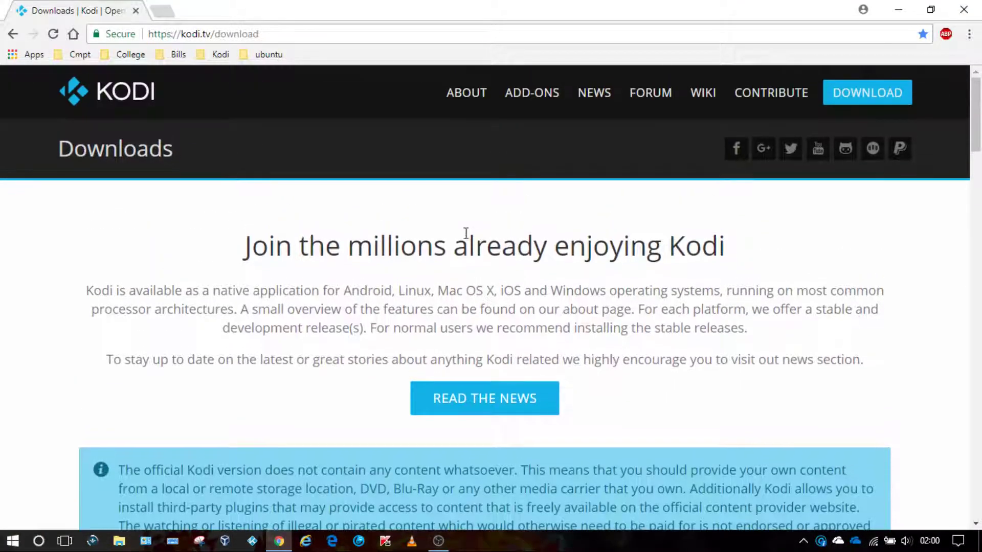
pyautogui.scroll(-10, 619, 356)
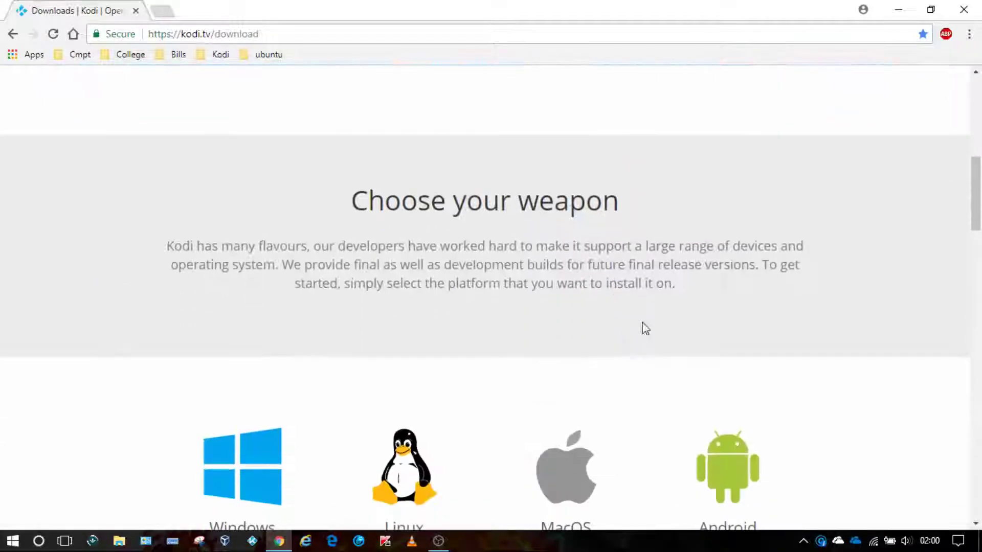
pyautogui.scroll(-17, 735, 294)
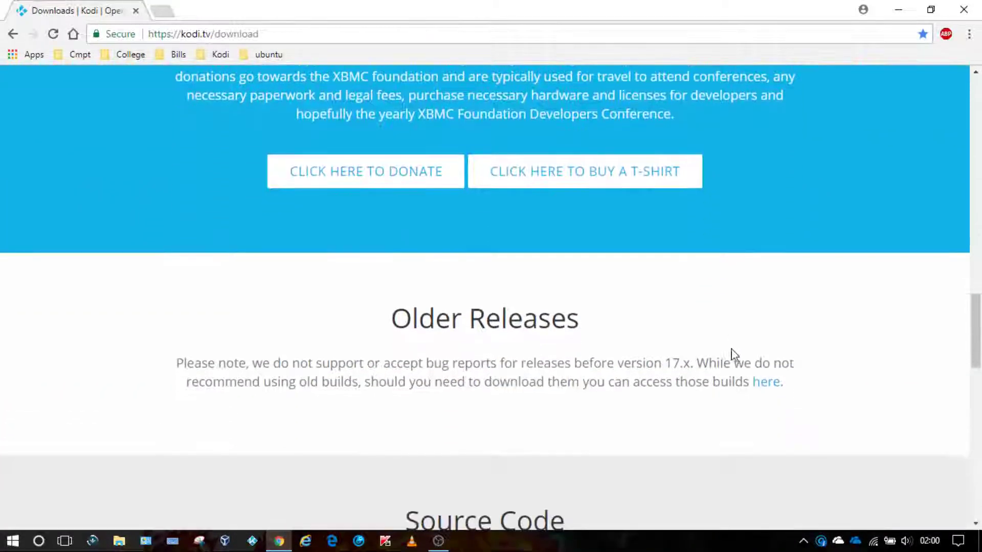
pyautogui.click(758, 392)
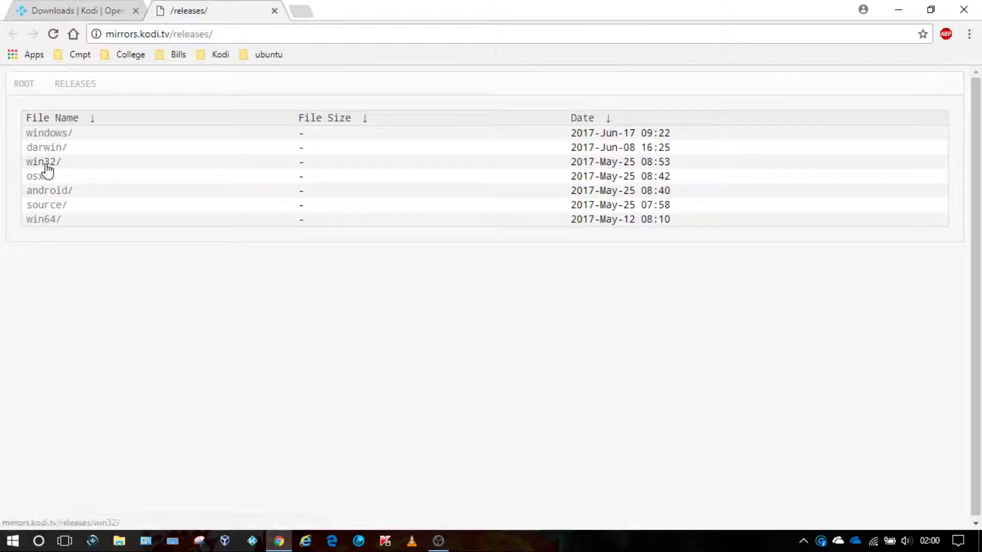
pyautogui.click(47, 165)
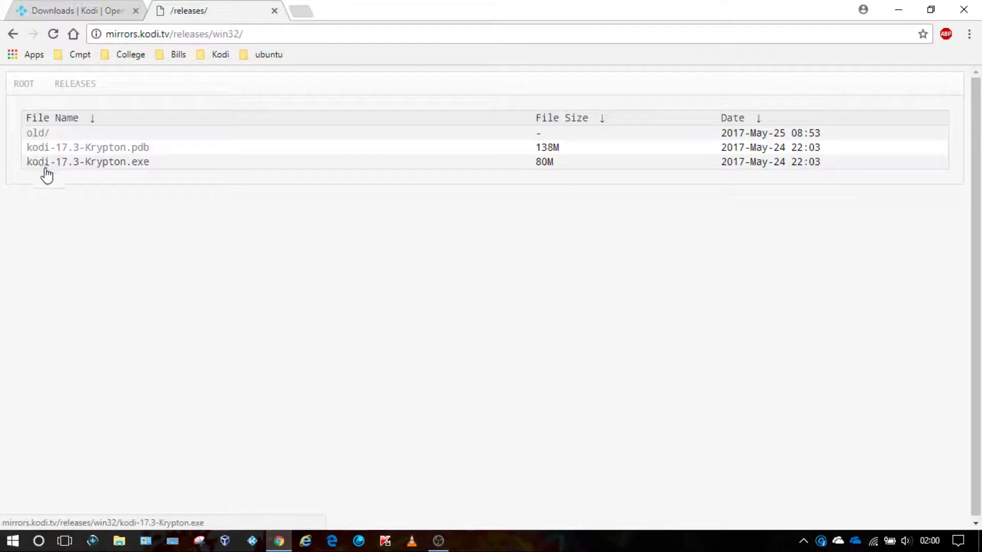
pyautogui.click(90, 163)
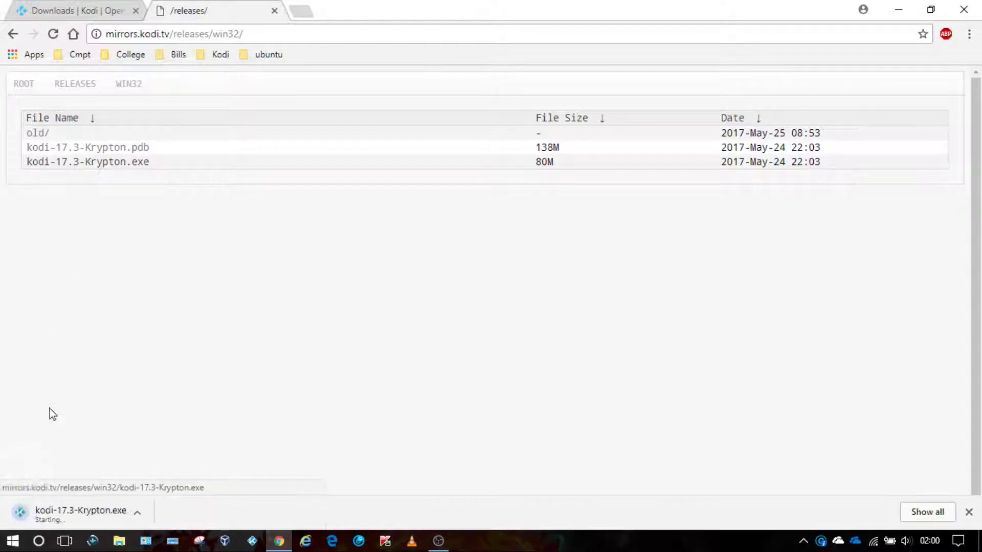
pyautogui.click(275, 11)
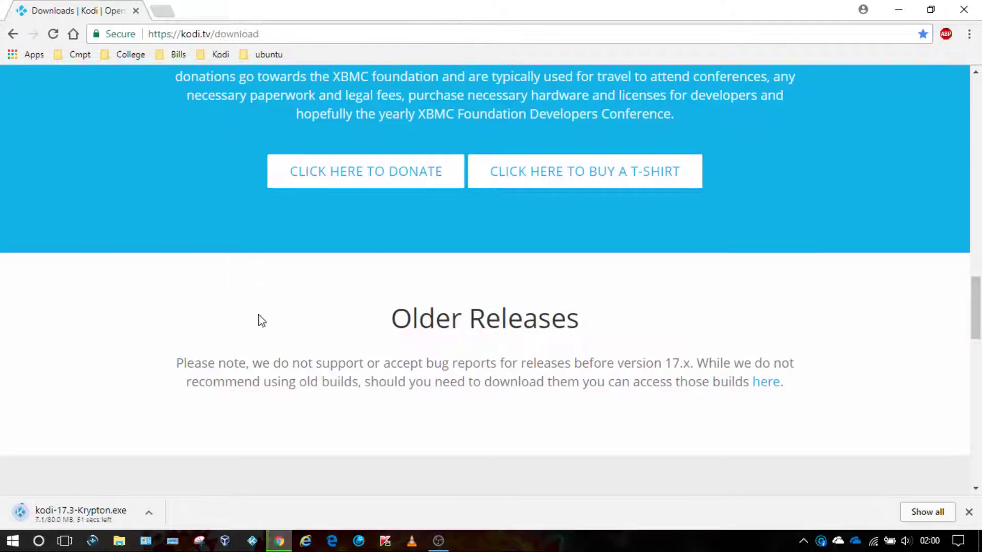
# Step: Run the downloaded kodi-17.3-Krypton.exe installer and close the browser
pyautogui.scroll(10, 258, 321)
pyautogui.scroll(6, 261, 317)
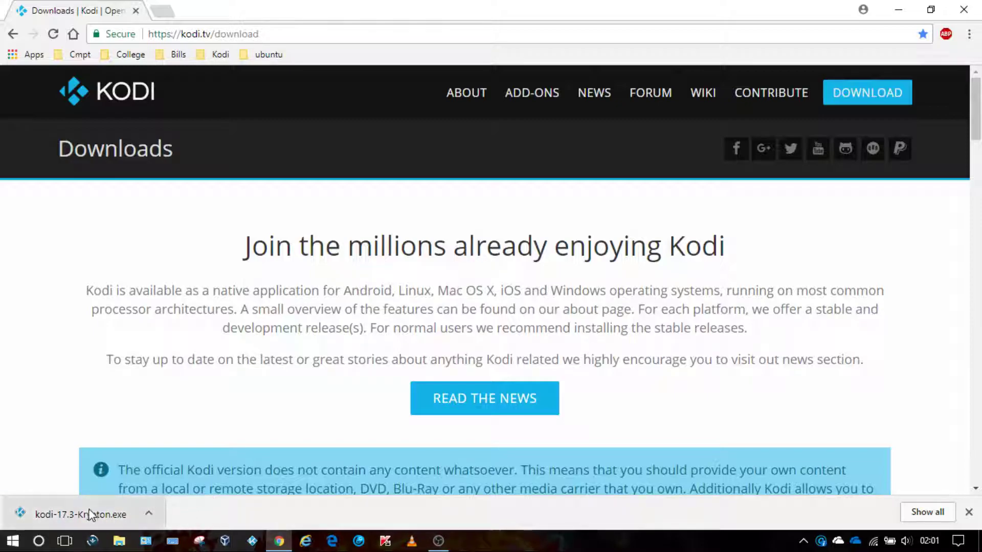
pyautogui.click(58, 514)
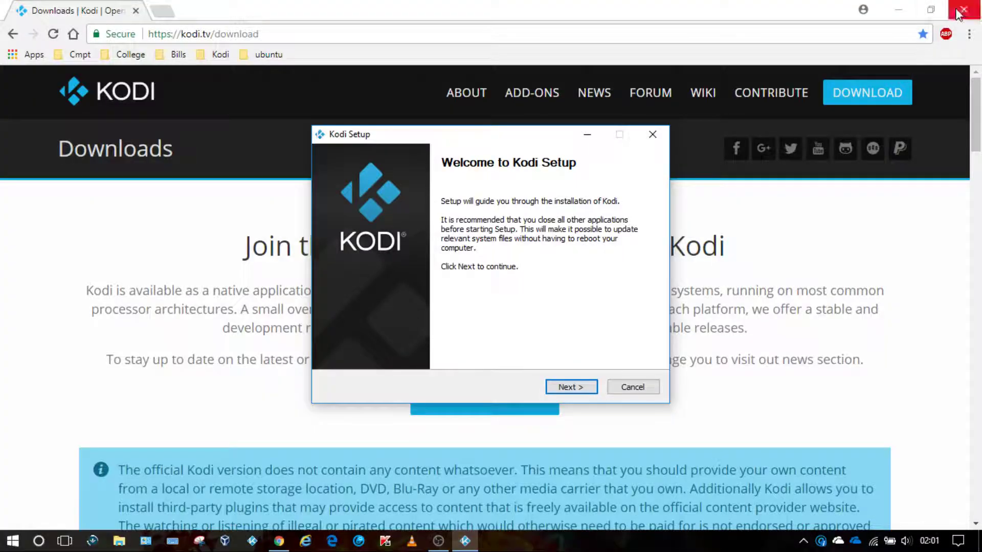
pyautogui.click(956, 14)
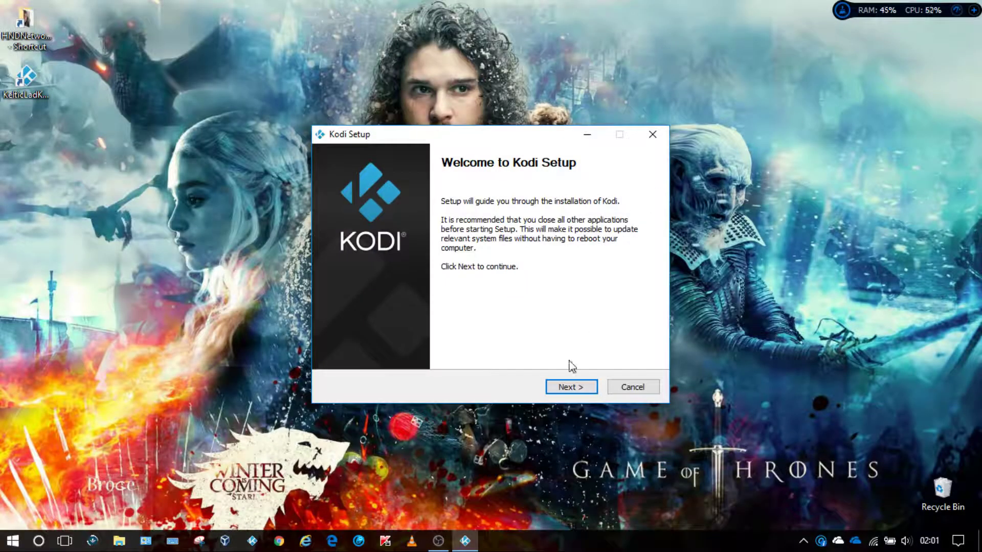
# Step: Proceed through Kodi Setup to the install location and choose the Kodi folder in Documents as the destination
pyautogui.click(570, 387)
pyautogui.click(573, 387)
pyautogui.click(570, 387)
pyautogui.click(604, 302)
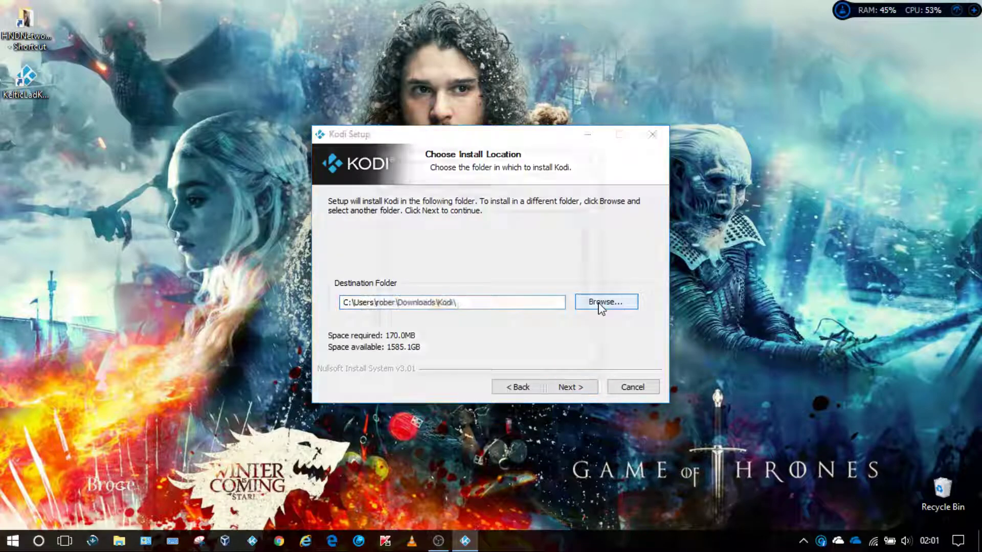
pyautogui.click(449, 306)
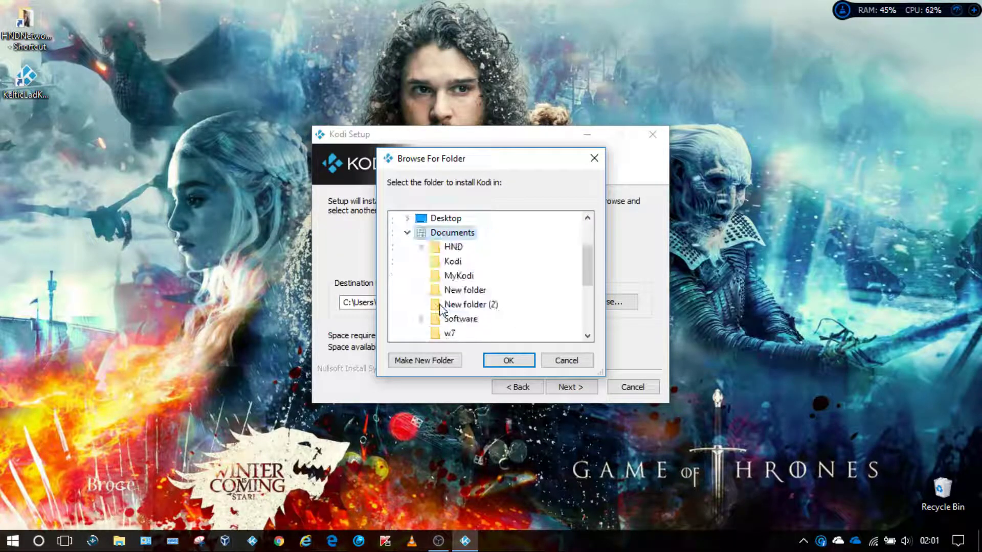
pyautogui.scroll(-2, 463, 306)
pyautogui.scroll(1, 461, 287)
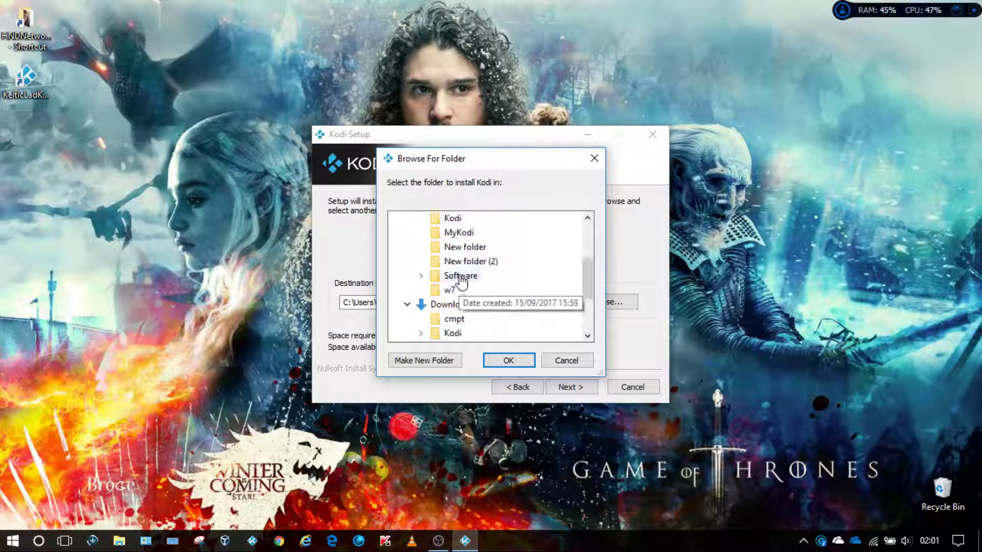
pyautogui.scroll(2, 462, 264)
pyautogui.scroll(-1, 445, 296)
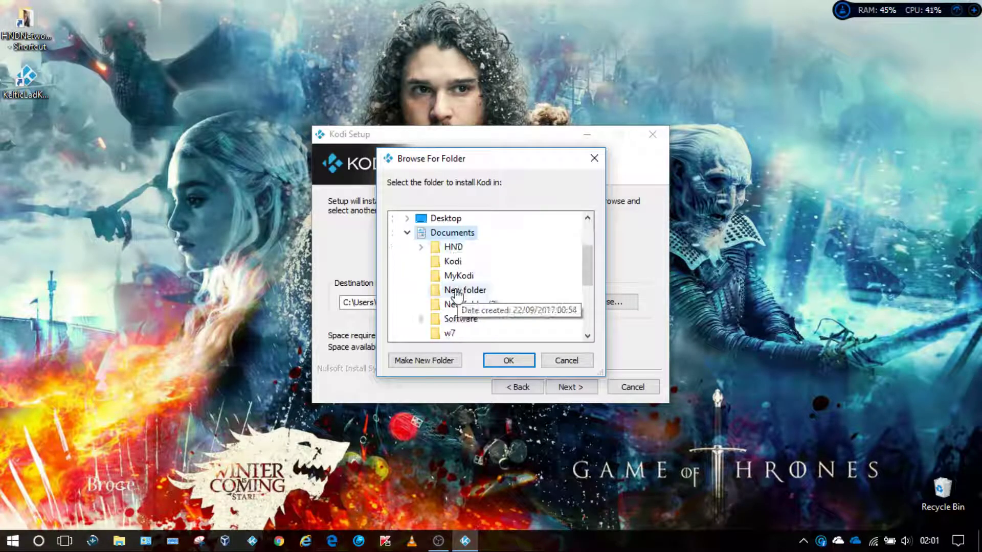
pyautogui.click(453, 263)
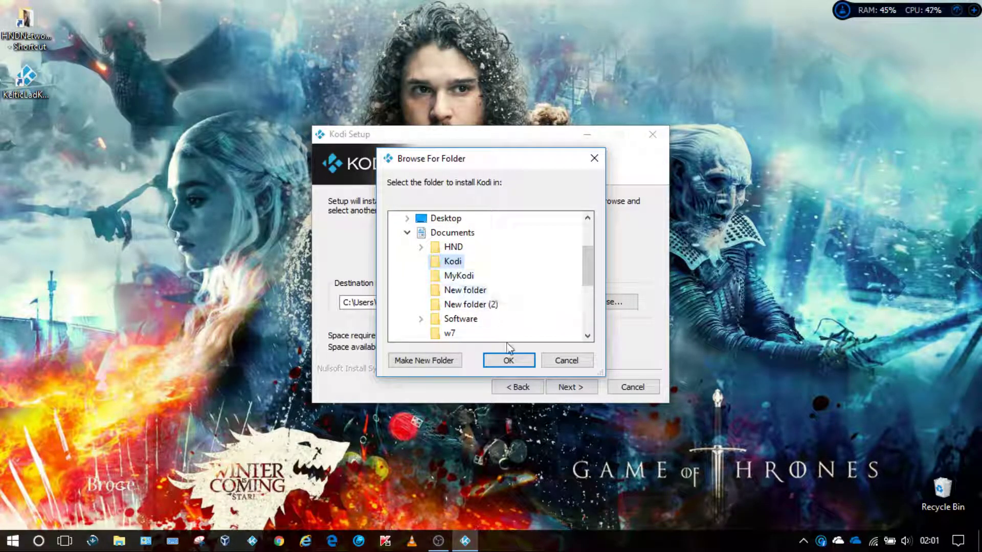
pyautogui.click(508, 362)
# Step: Install Kodi without creating Start menu shortcuts and finish the setup without running it
pyautogui.click(571, 387)
pyautogui.click(334, 356)
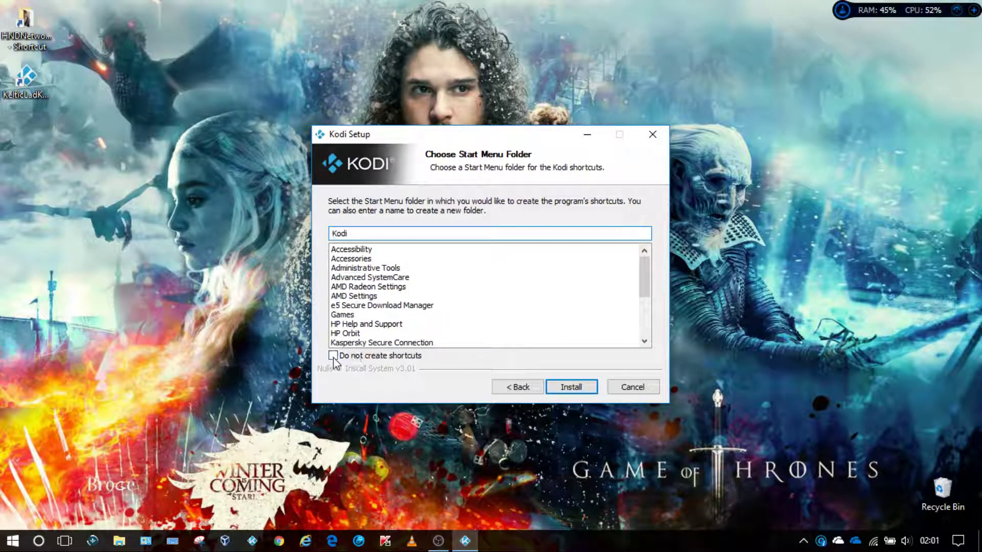
pyautogui.click(568, 388)
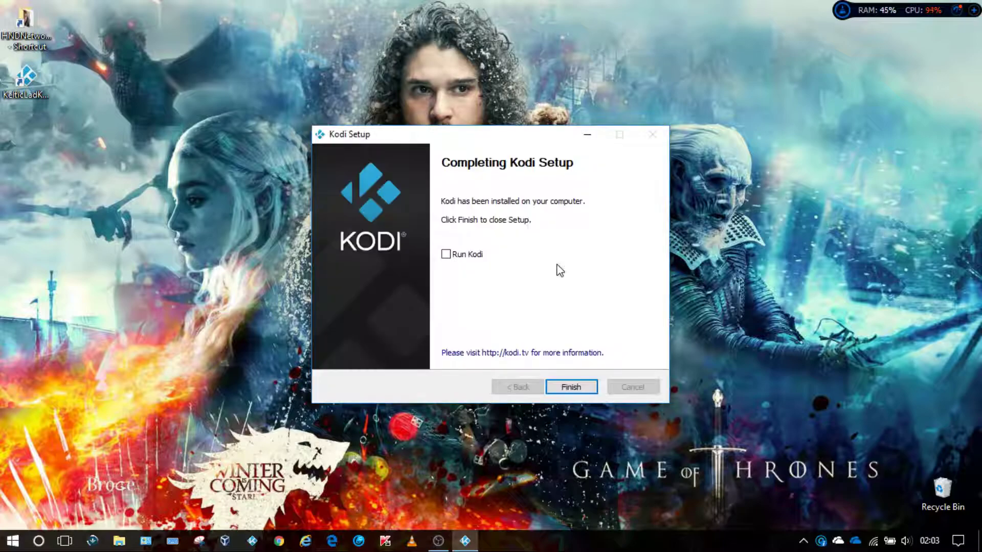
pyautogui.click(574, 388)
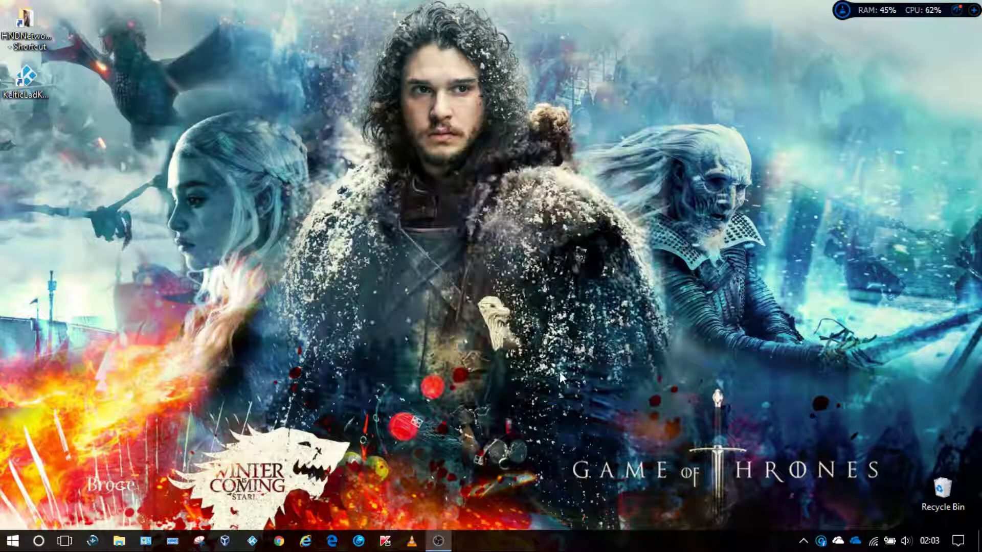
# Step: Open the Kodi folder in Documents and create a shortcut to kodi.exe there
pyautogui.click(118, 541)
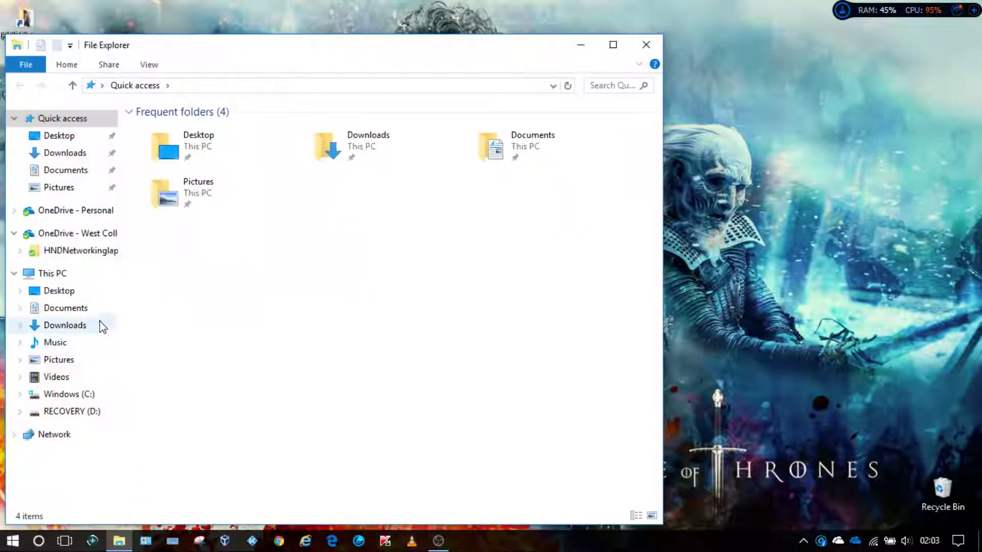
pyautogui.click(66, 309)
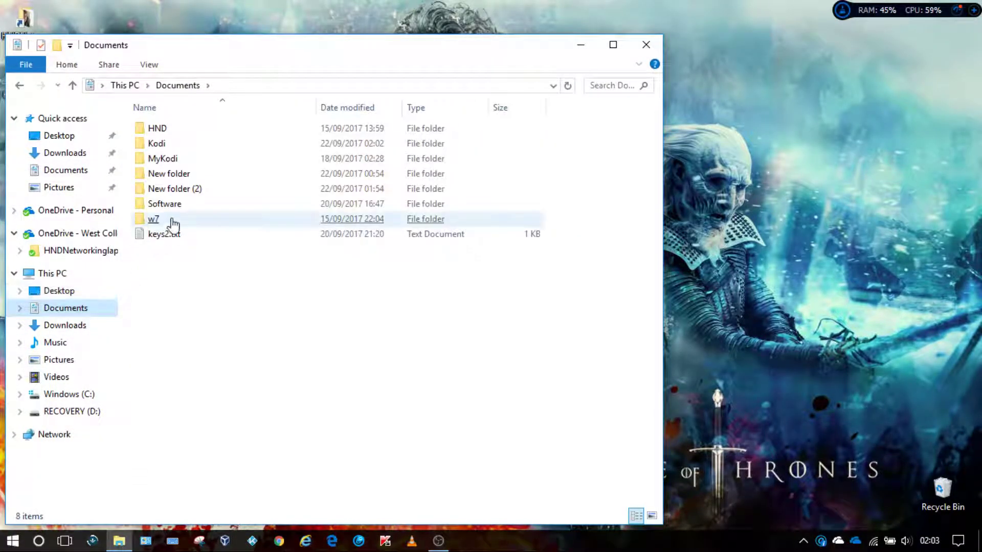
pyautogui.click(164, 145)
pyautogui.doubleClick(165, 145)
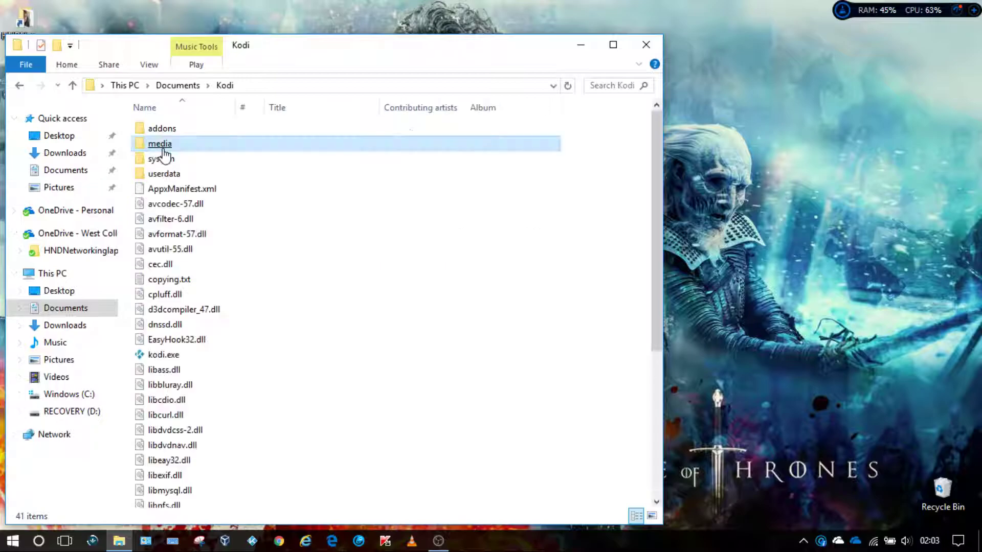
pyautogui.click(161, 356)
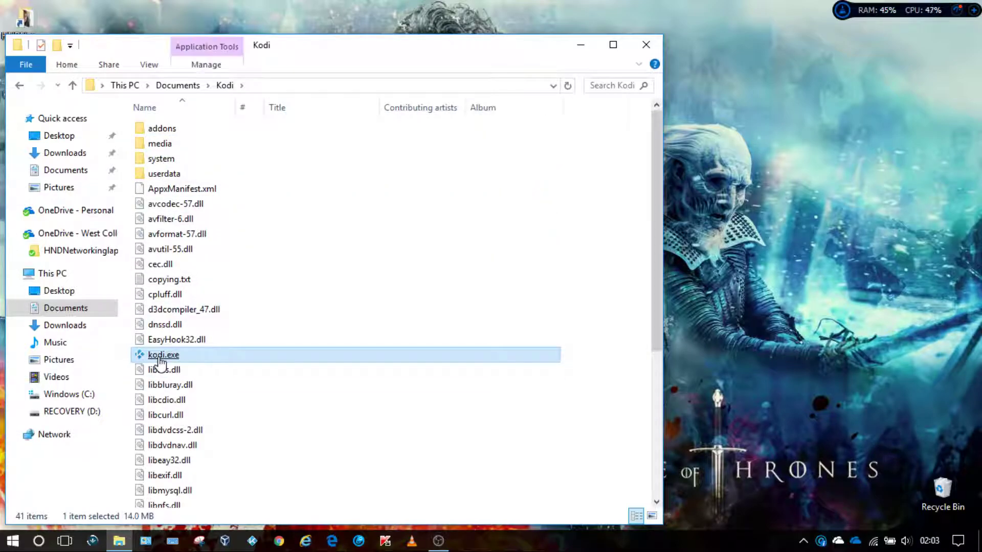
pyautogui.rightClick(161, 360)
pyautogui.click(205, 293)
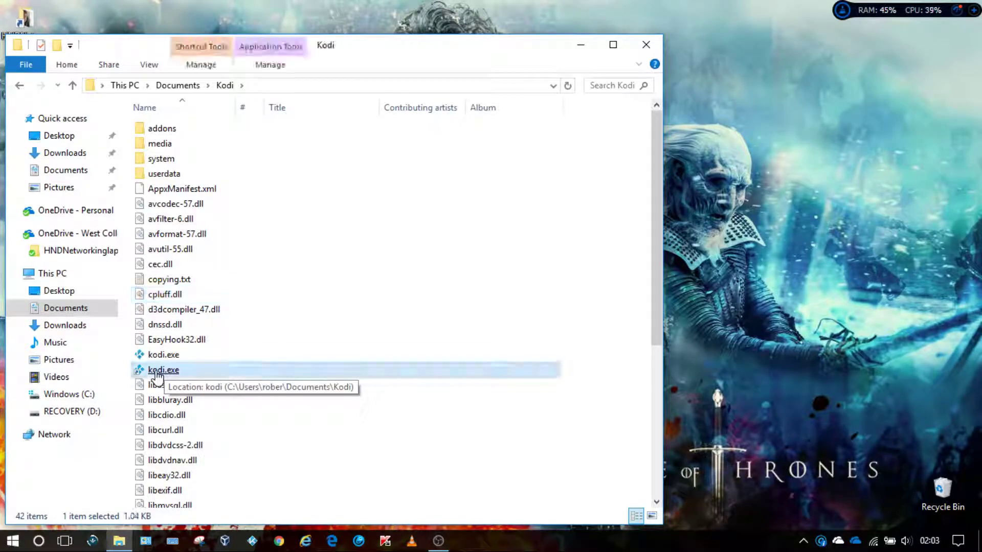
# Step: Move the new kodi.exe shortcut from the Kodi folder to the desktop
pyautogui.rightClick(156, 373)
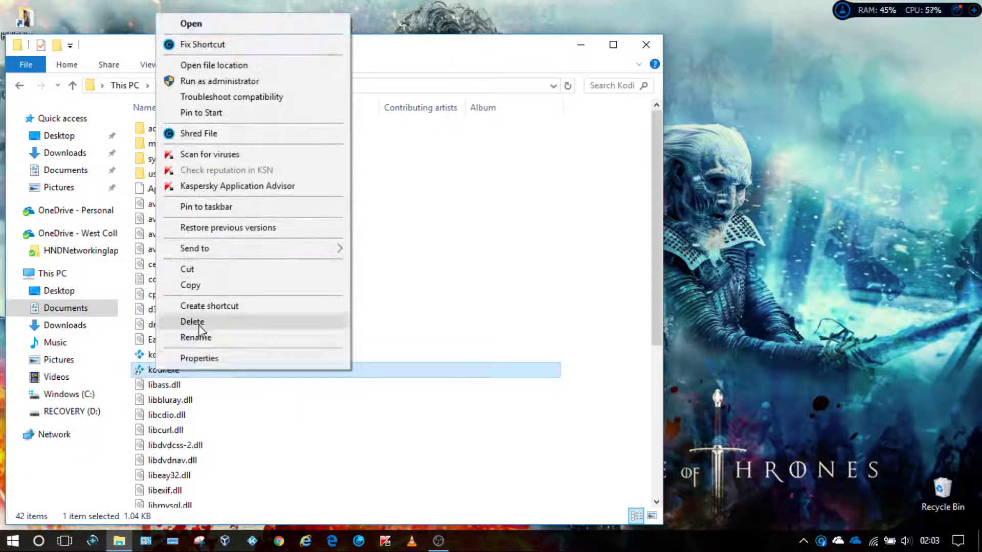
pyautogui.click(190, 269)
pyautogui.click(191, 265)
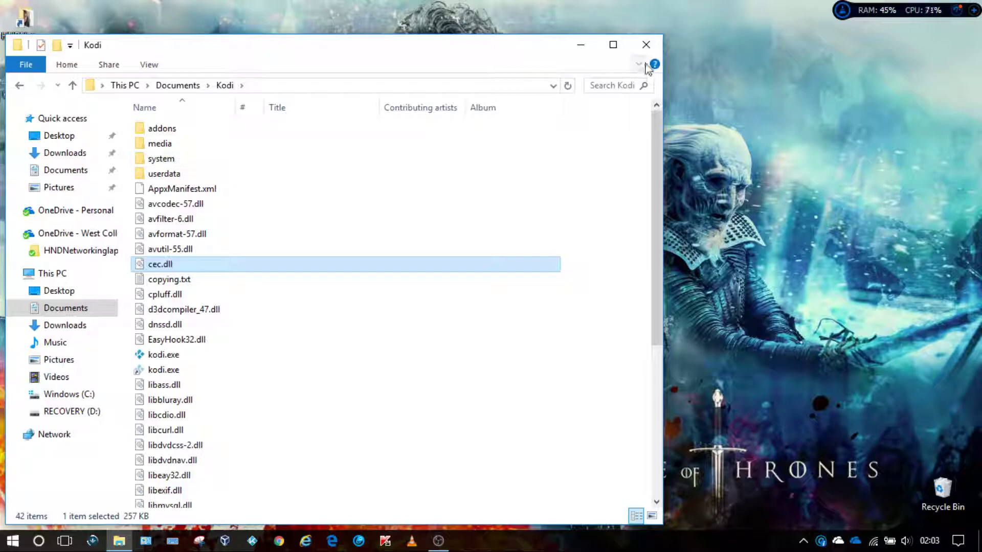
pyautogui.click(646, 45)
pyautogui.rightClick(23, 135)
pyautogui.click(51, 220)
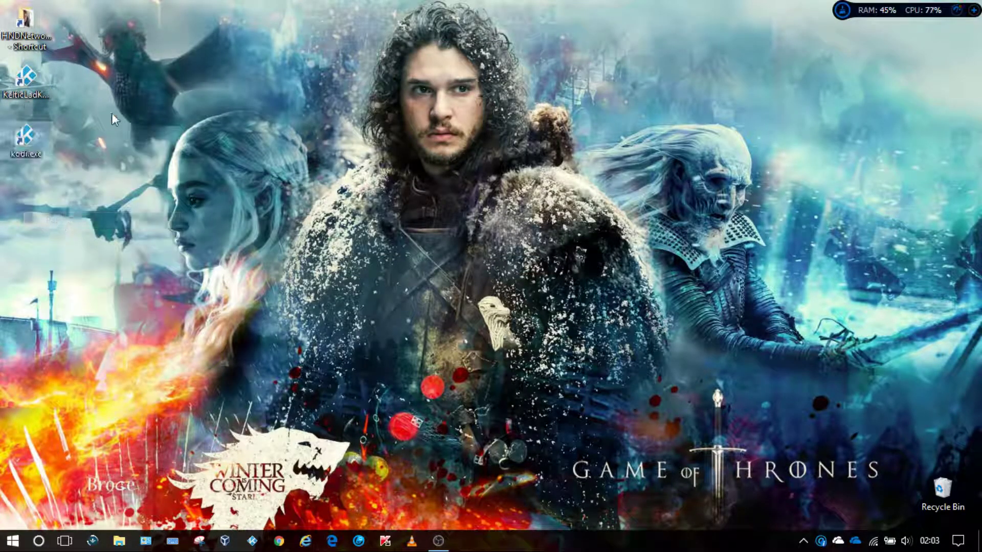
# Step: Rename the new kodi.exe shortcut on the desktop as KelticKodiLad2
pyautogui.rightClick(26, 138)
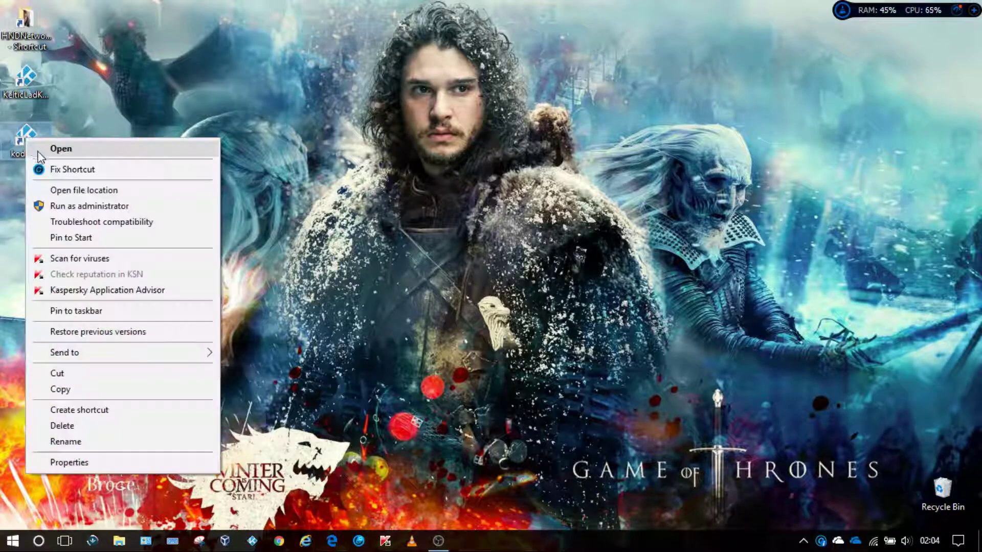
pyautogui.click(79, 441)
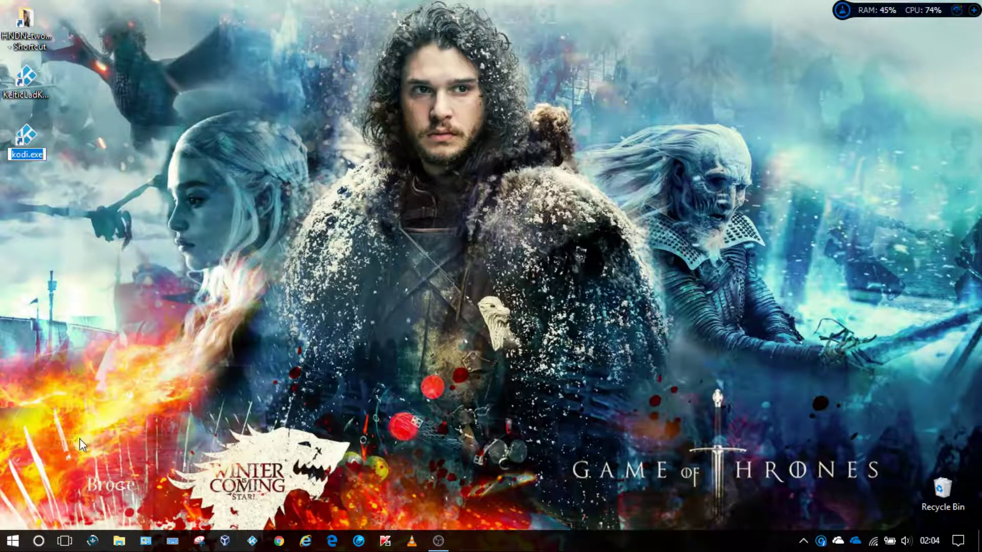
pyautogui.write('K')
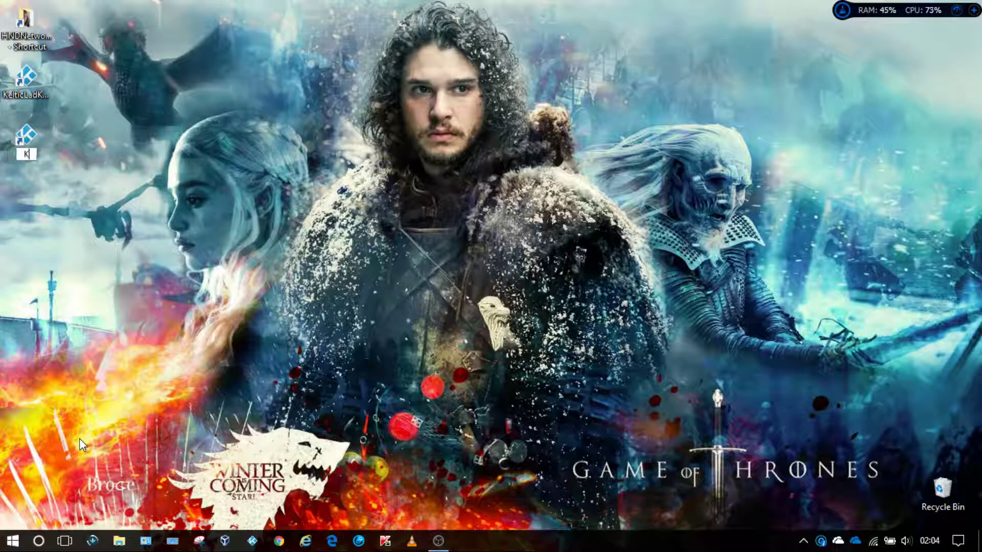
pyautogui.write('elticKod')
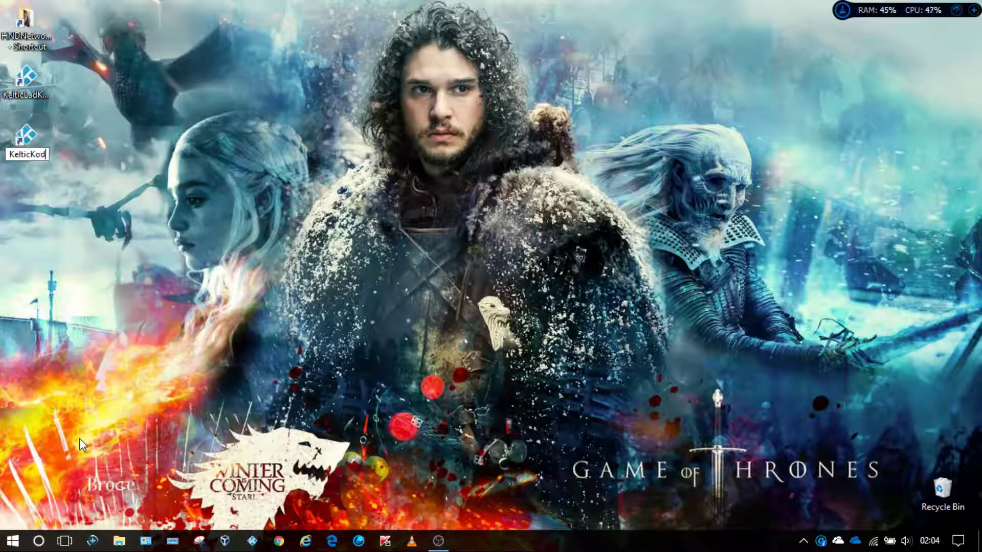
pyautogui.write('iLad')
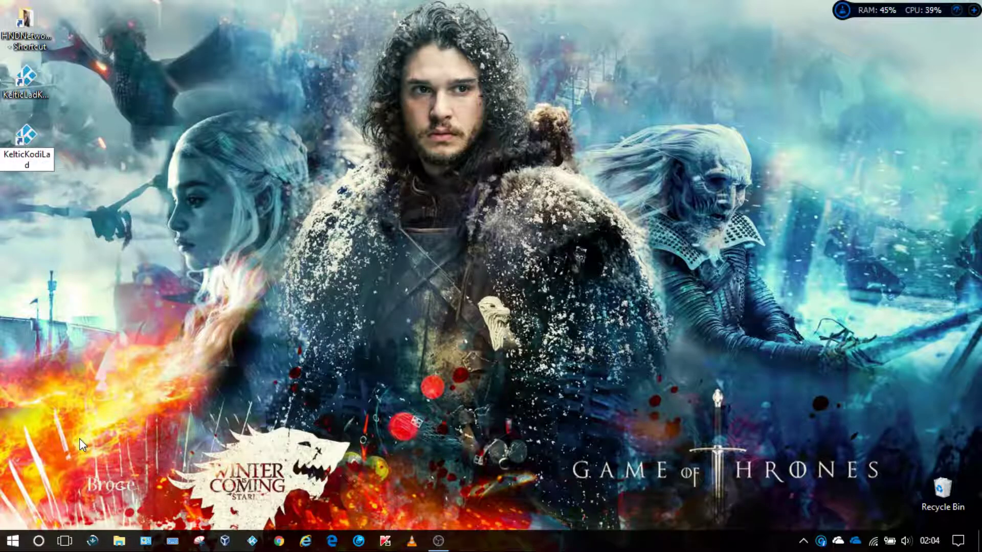
pyautogui.write('2')
pyautogui.press('Return')
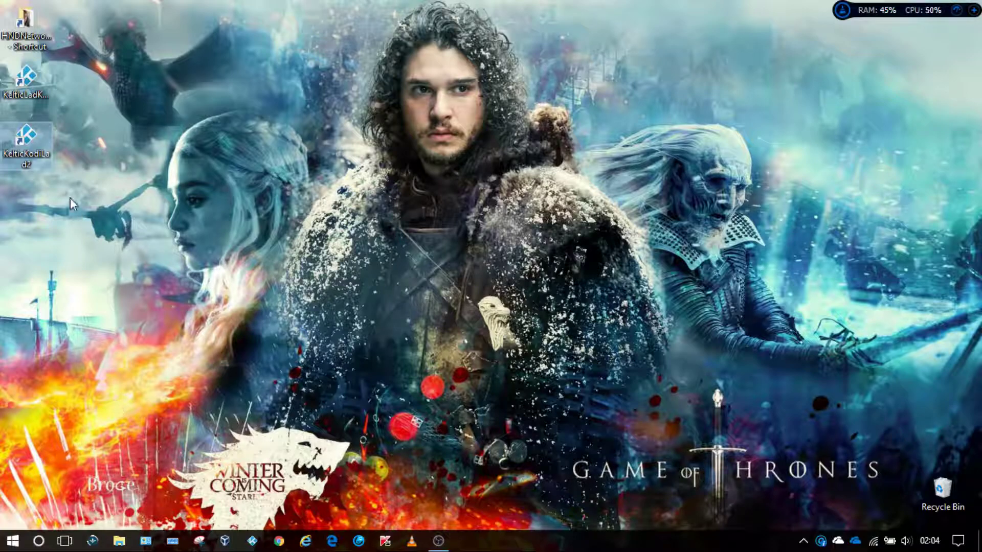
# Step: Append -p after kodi.exe in the KelticKodiLad2 shortcut's target, save the change and recheck the target in its properties
pyautogui.rightClick(31, 155)
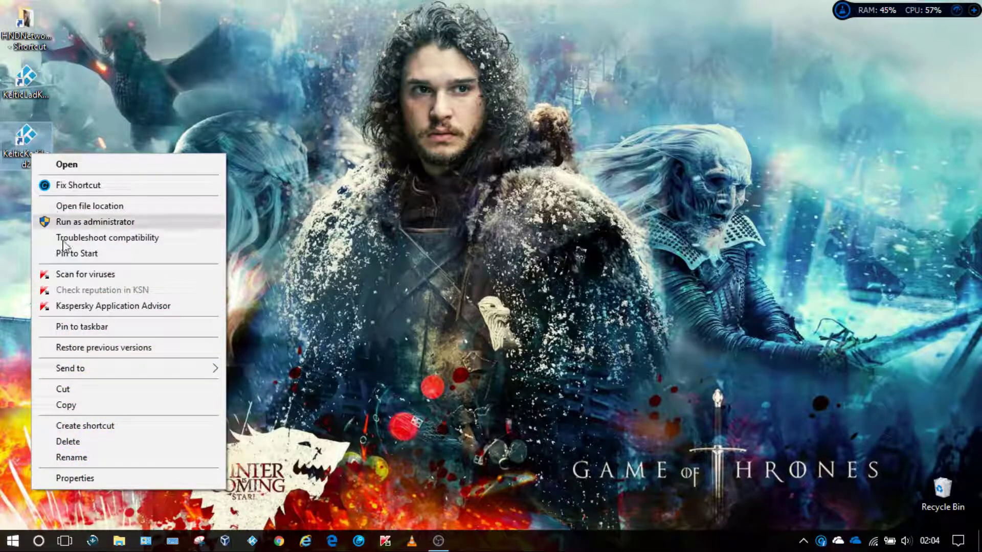
pyautogui.click(97, 480)
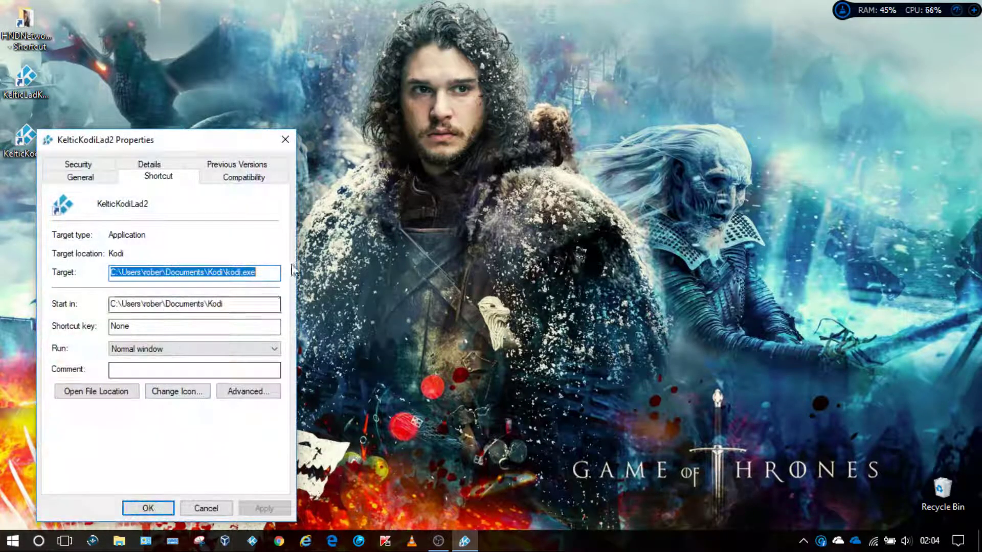
pyautogui.click(266, 275)
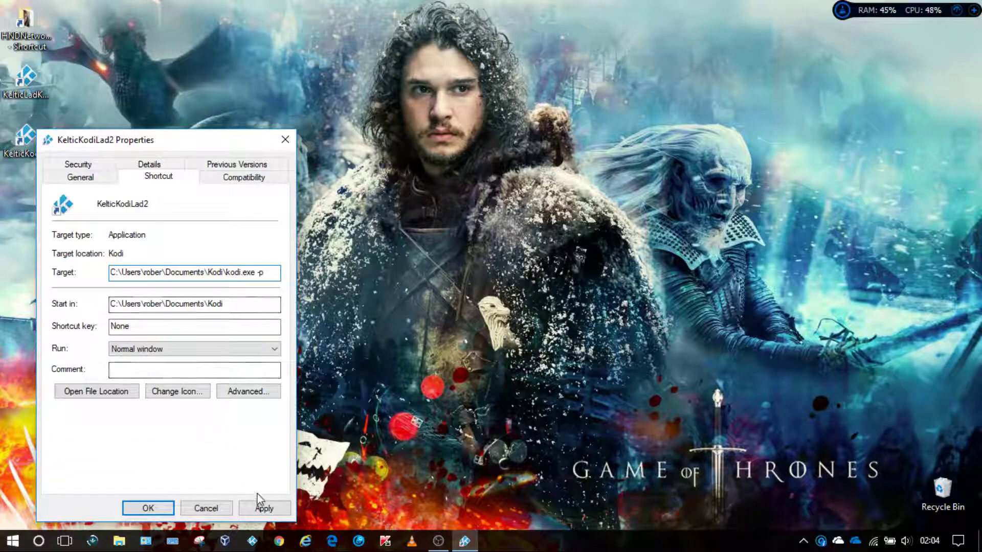
pyautogui.click(261, 509)
pyautogui.click(148, 508)
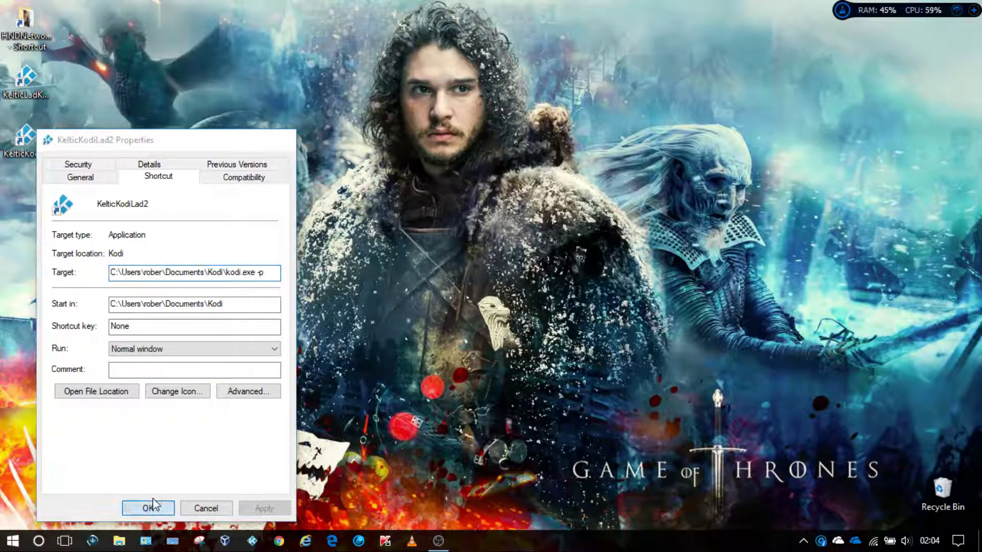
pyautogui.rightClick(34, 152)
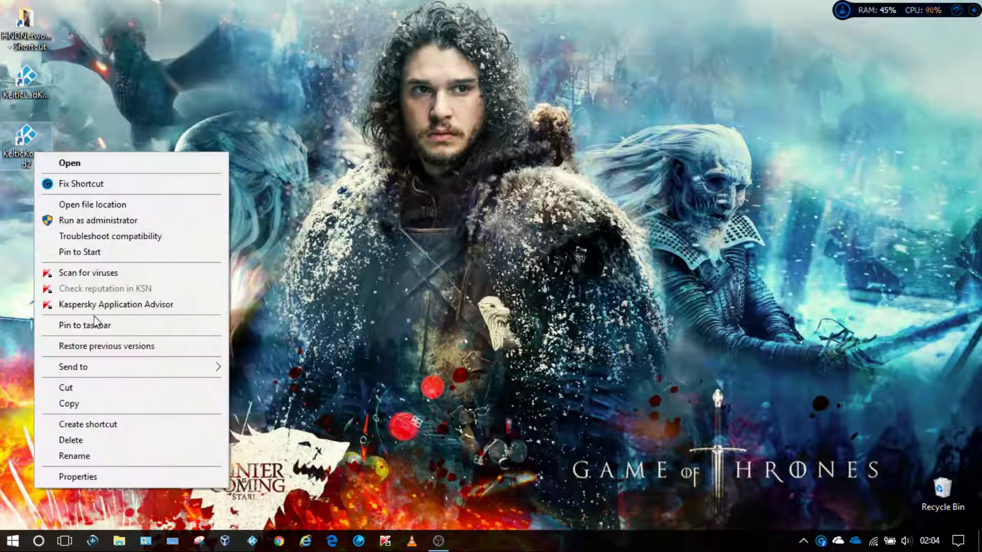
pyautogui.click(102, 477)
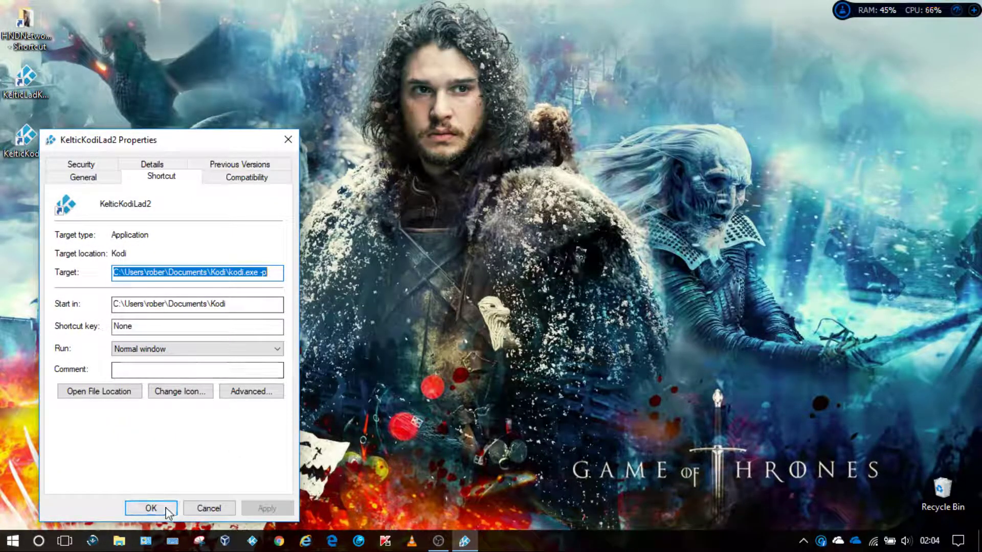
pyautogui.click(150, 508)
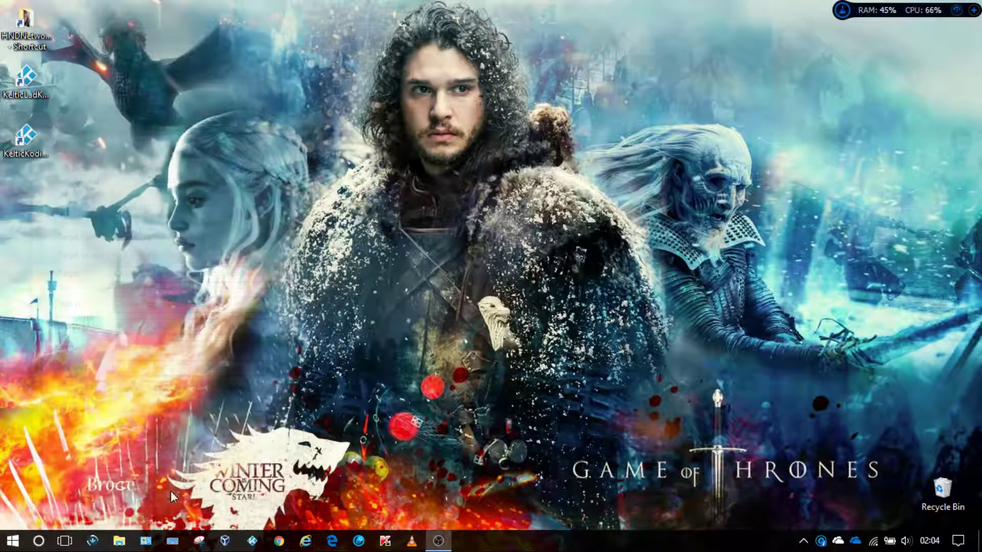
# Step: Launch Kodi from the KelticKodiLad2 shortcut, dismiss the Kodi error dialog and start the same shortcut again
pyautogui.click(19, 151)
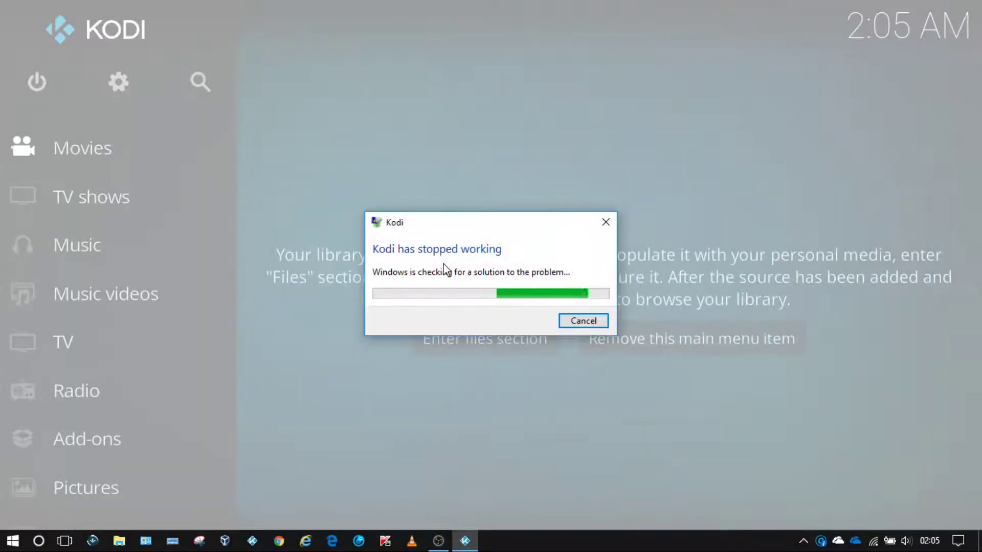
pyautogui.click(606, 222)
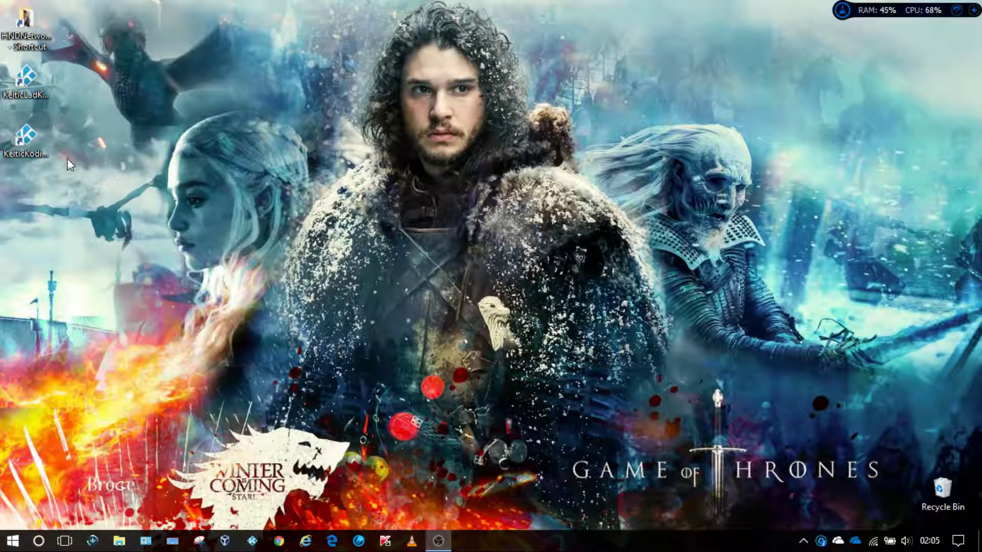
pyautogui.click(26, 145)
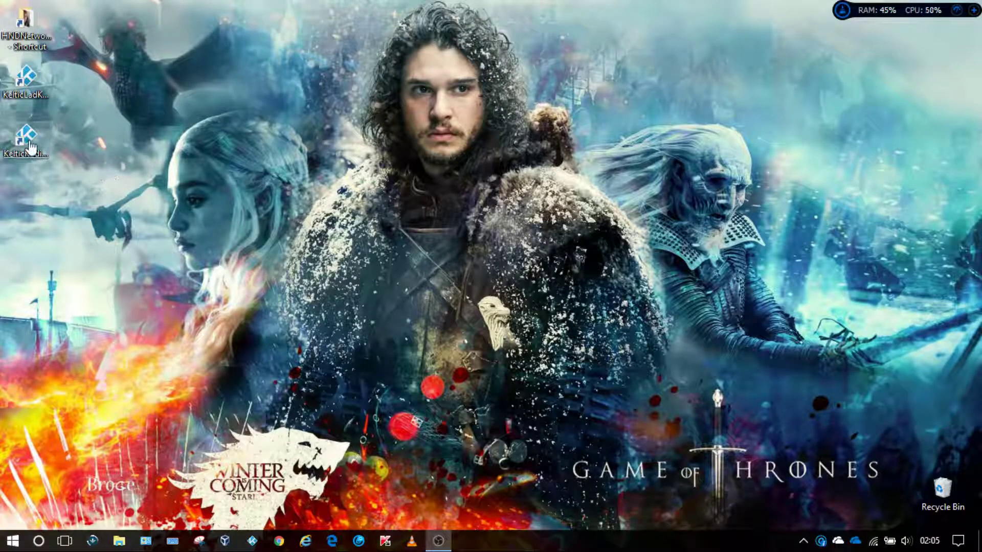